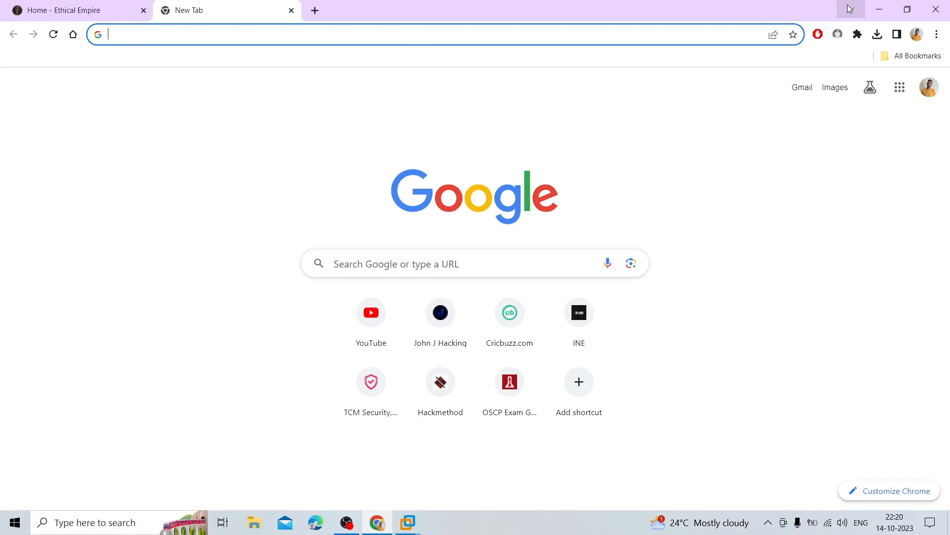
Launch VMware Workstation Pro maximized from the desktop, then return to Chrome's new tab
click(878, 9)
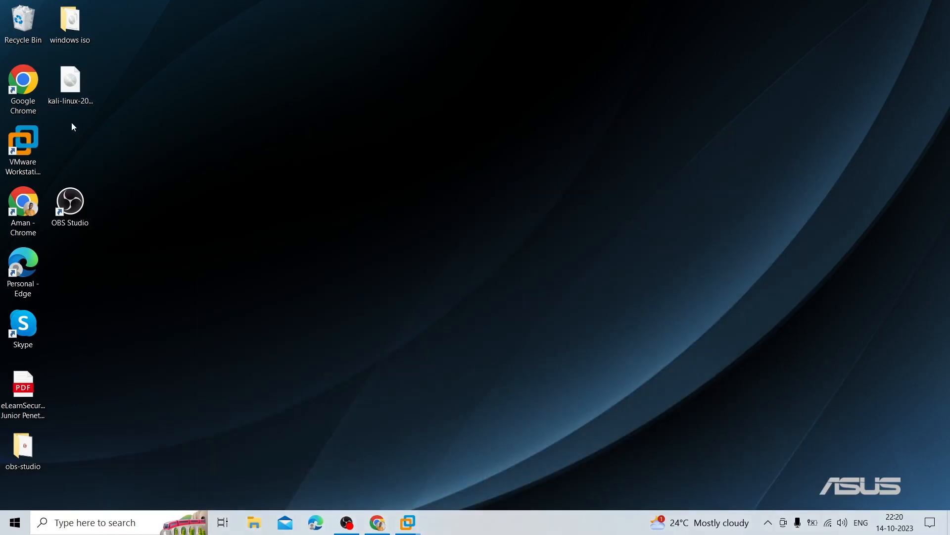
click(23, 151)
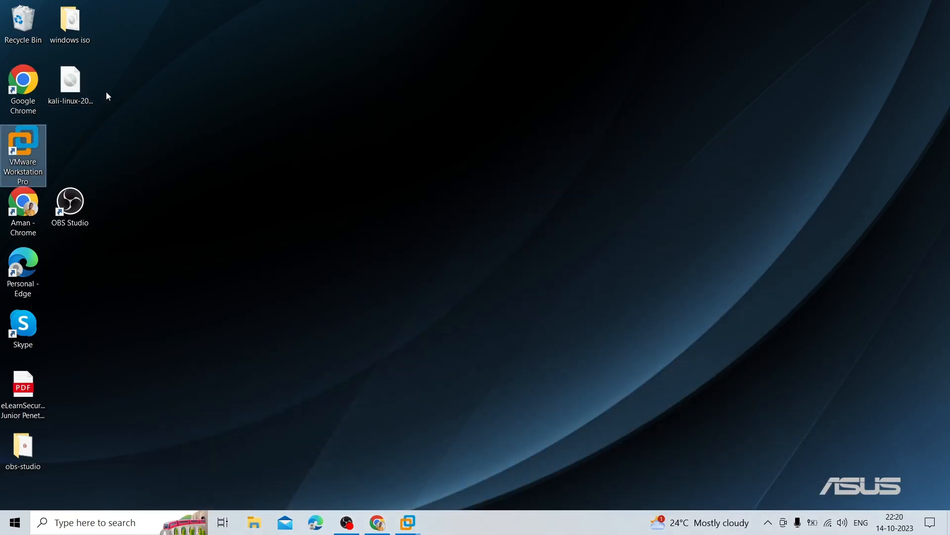
double_click(34, 156)
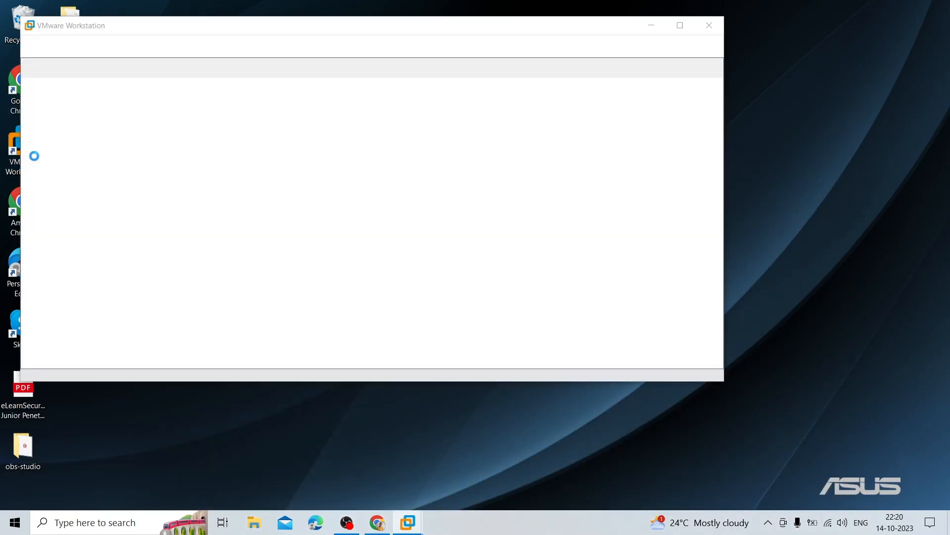
click(683, 24)
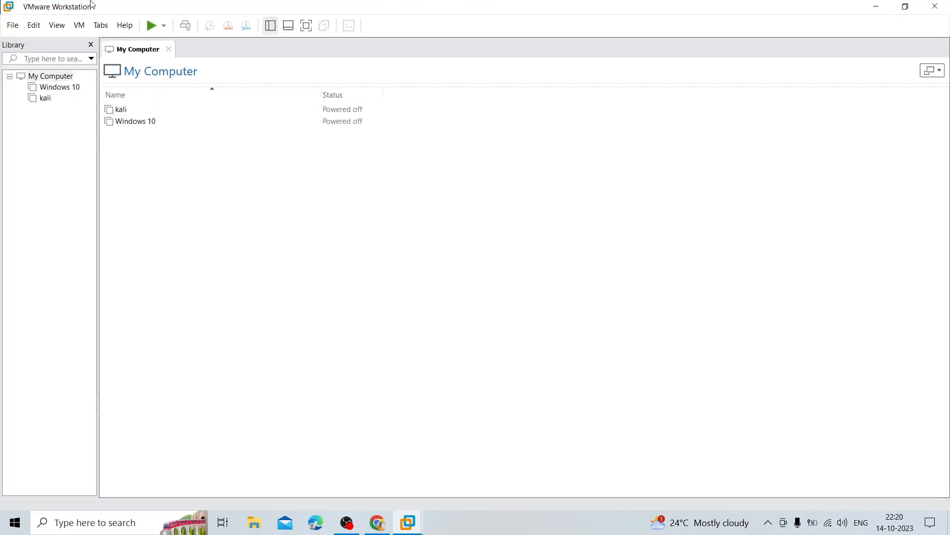
click(378, 515)
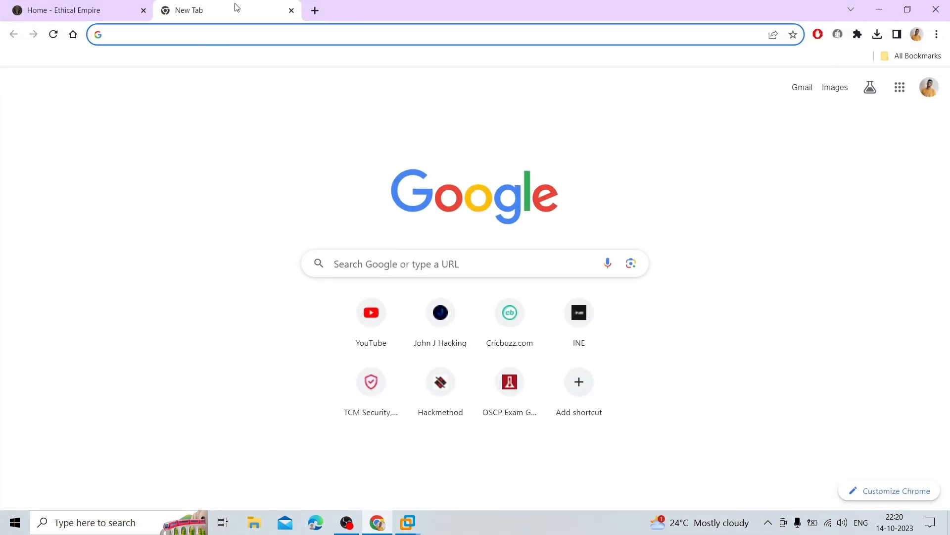
Search Google for 'kali linux iso file download' from Chrome's address bar
click(193, 37)
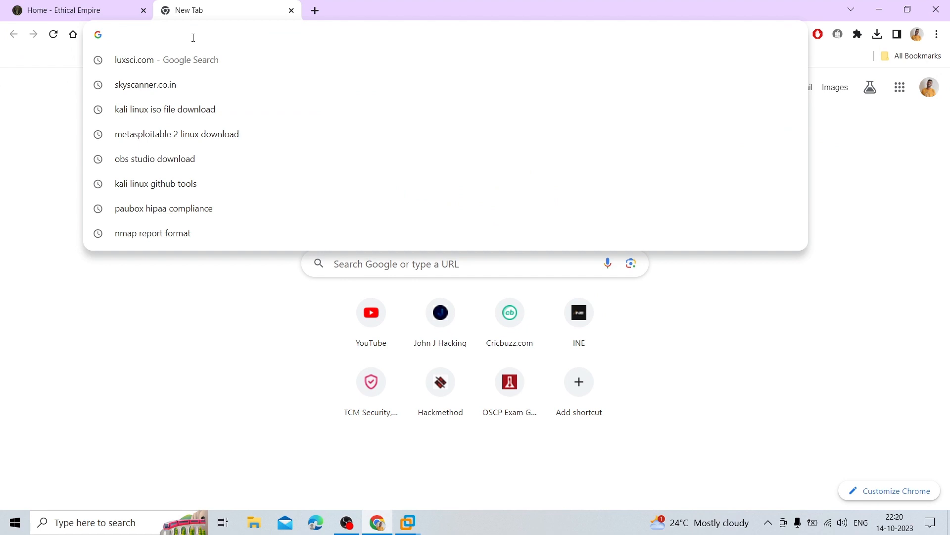
text(kal)
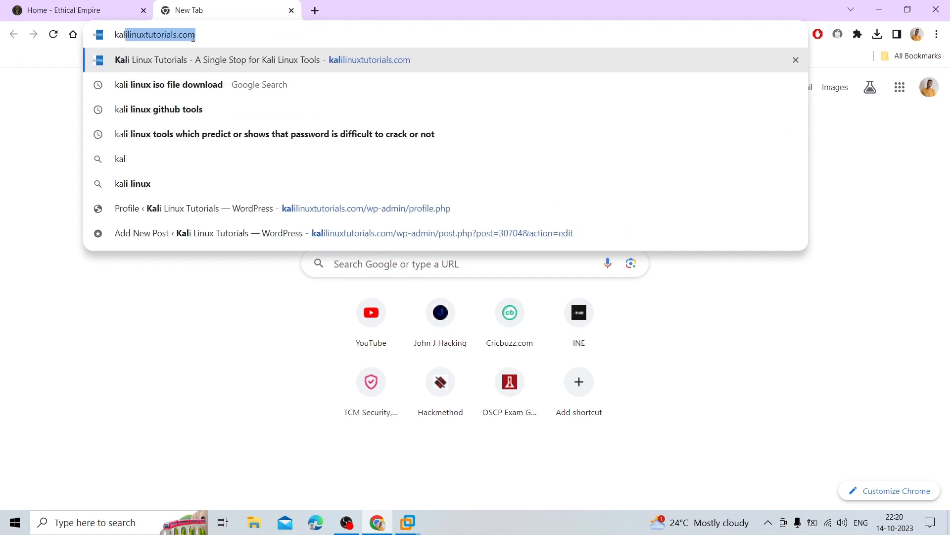
key(Down)
key(Return)
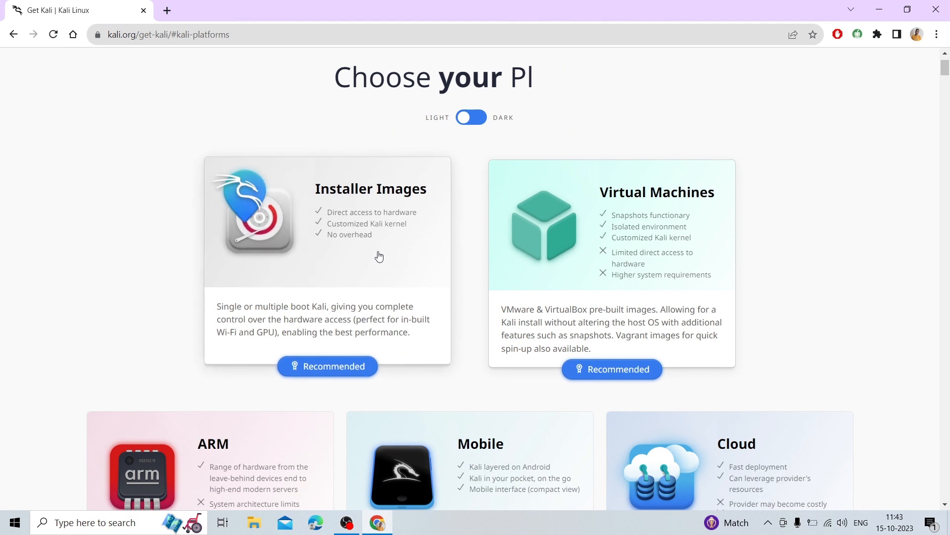
Open Installer Images and start downloading the 64-bit Kali 2023.3 installer ISO
click(366, 239)
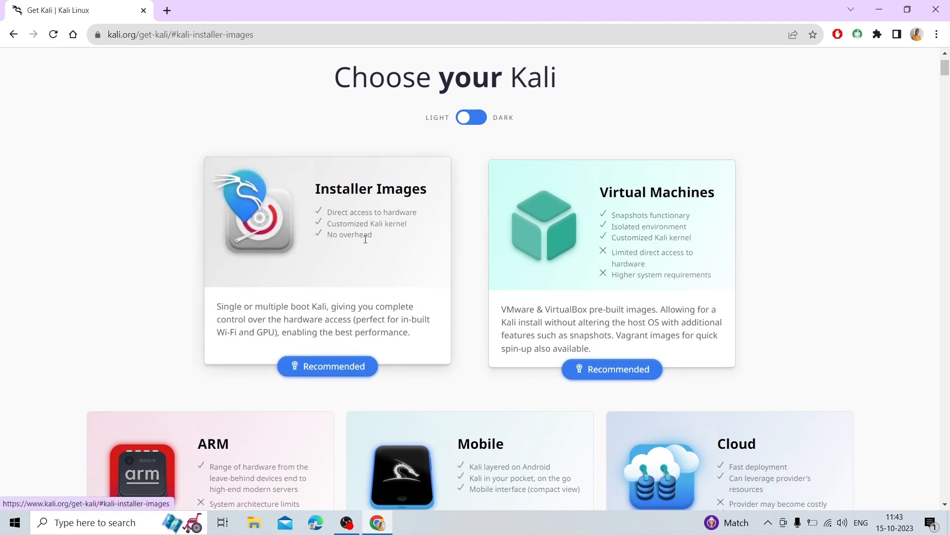
scroll(366, 198, down, 4)
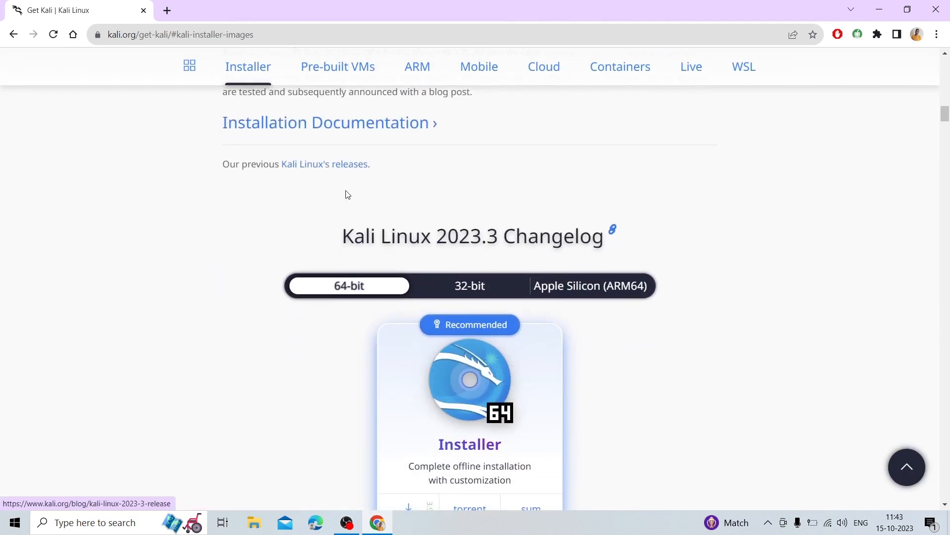
scroll(392, 329, down, 1)
scroll(429, 322, down, 1)
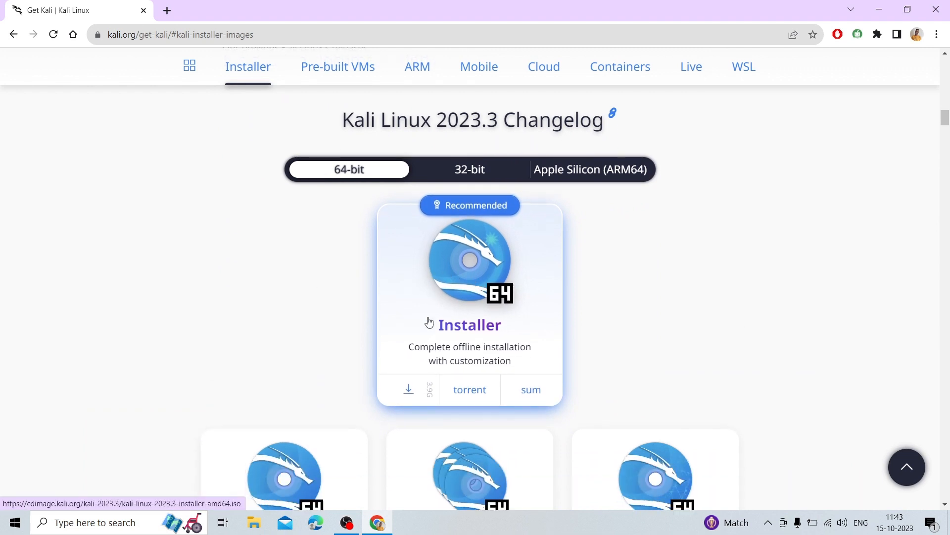
click(447, 260)
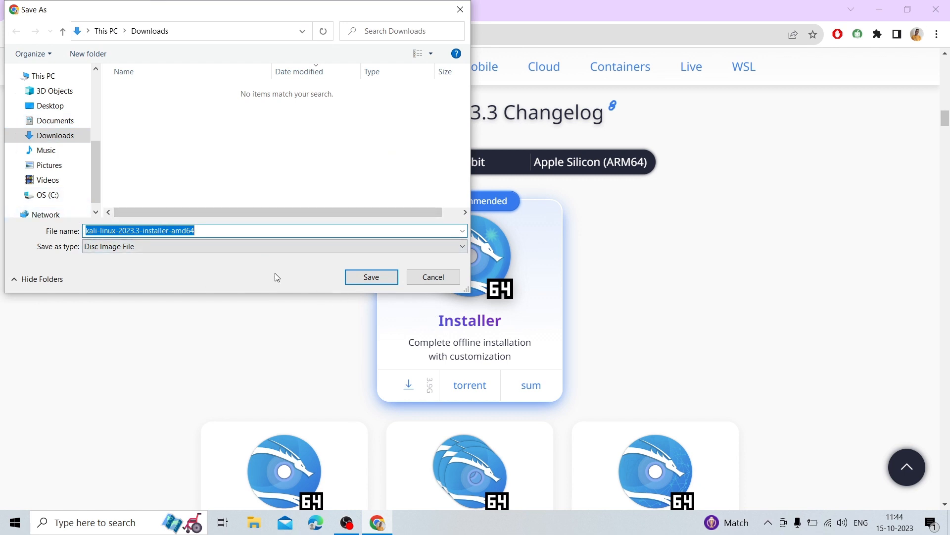
Keep Disc Image File as the save type, then cancel saving kali-linux-2023.3-installer-amd64
click(145, 250)
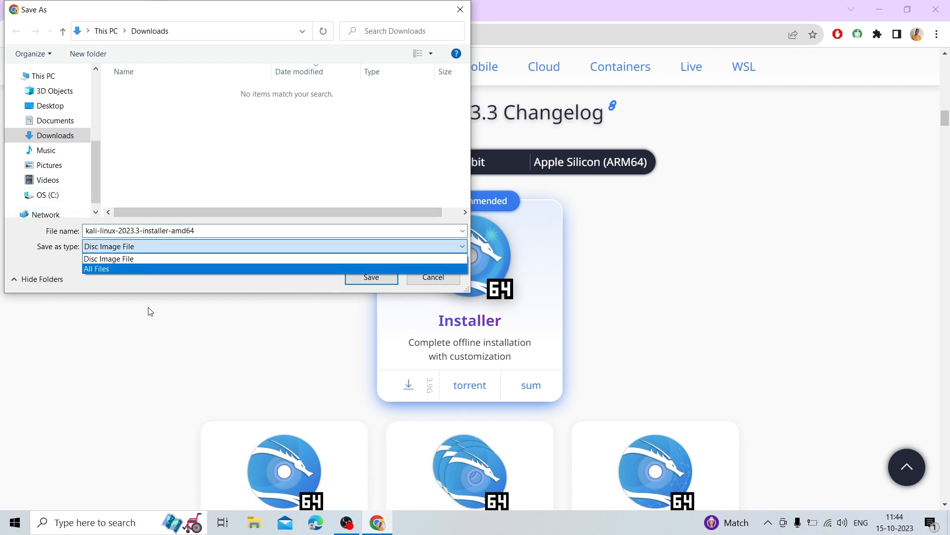
click(159, 300)
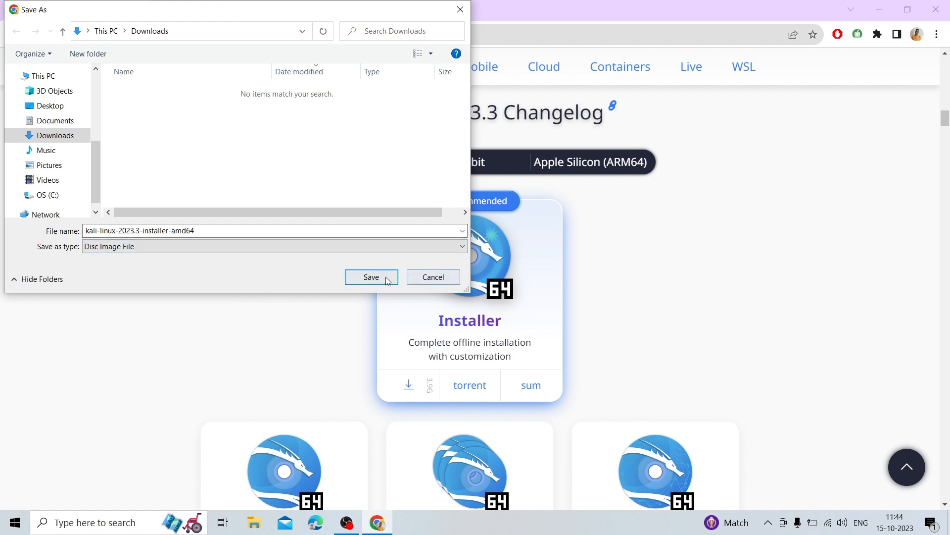
scroll(68, 173, up, 1)
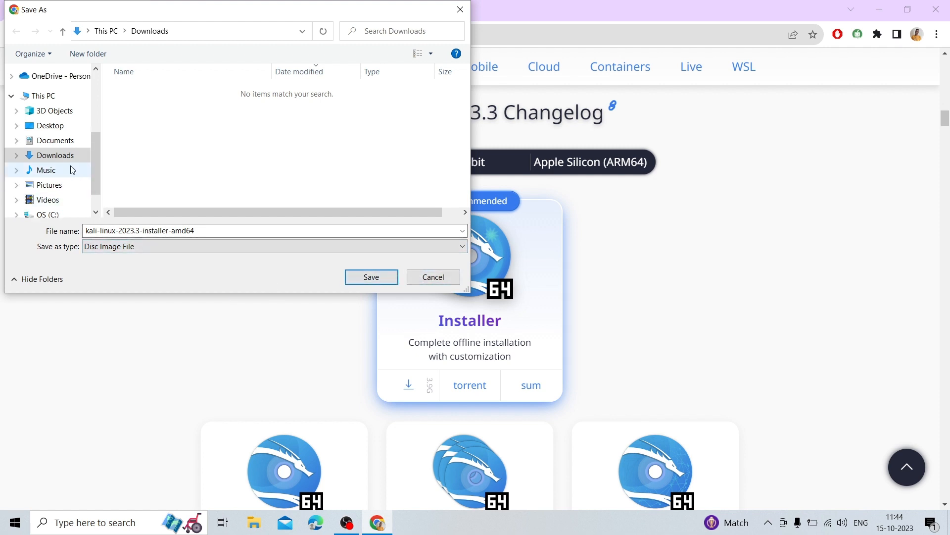
click(436, 279)
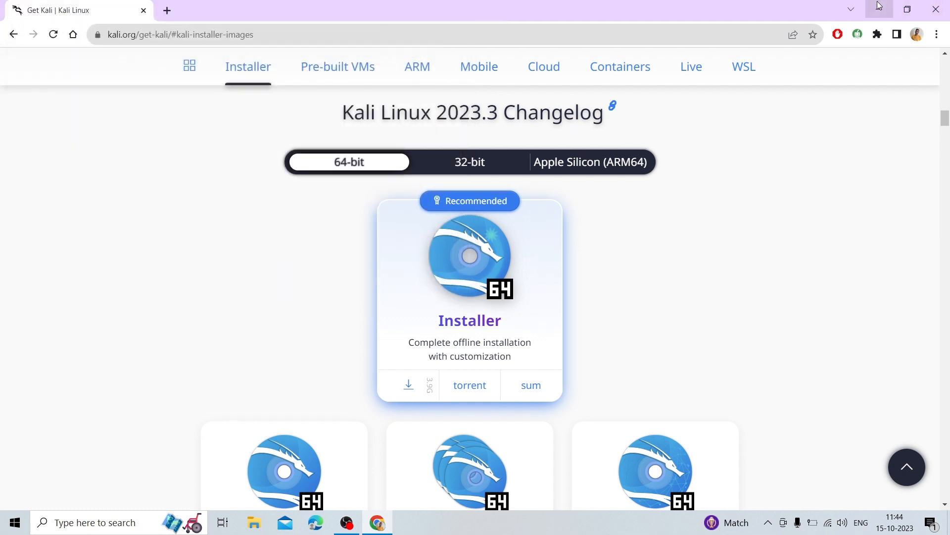
scroll(399, 269, down, 2)
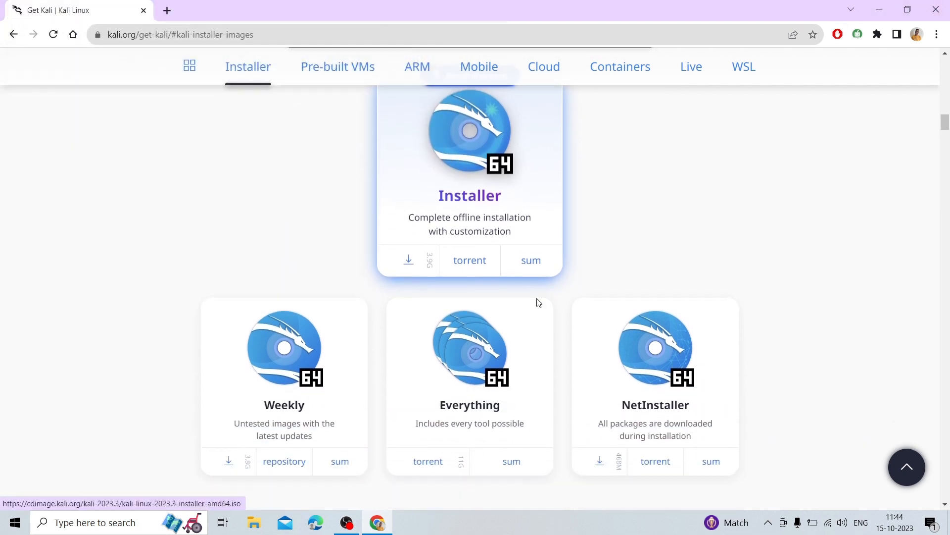
scroll(538, 303, up, 2)
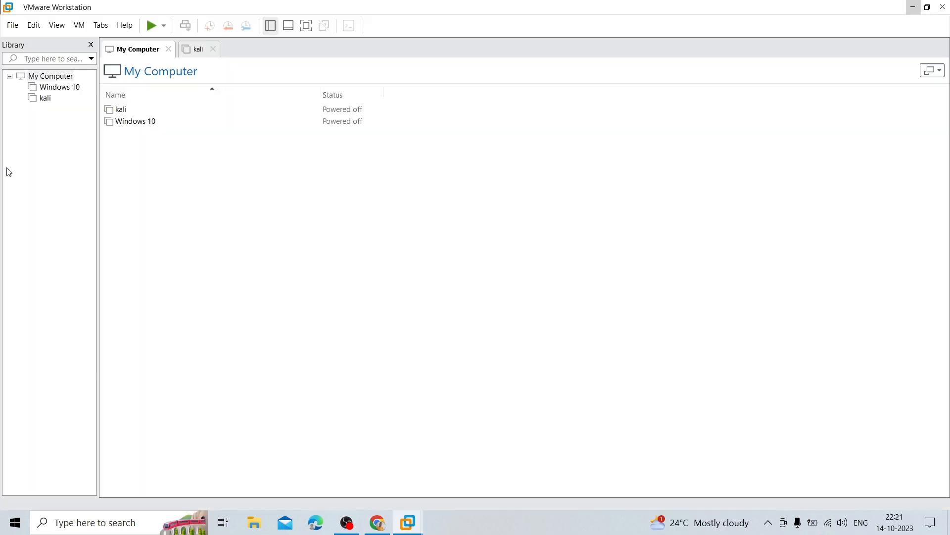
Start the New Virtual Machine Wizard with the Typical configuration
right_click(29, 169)
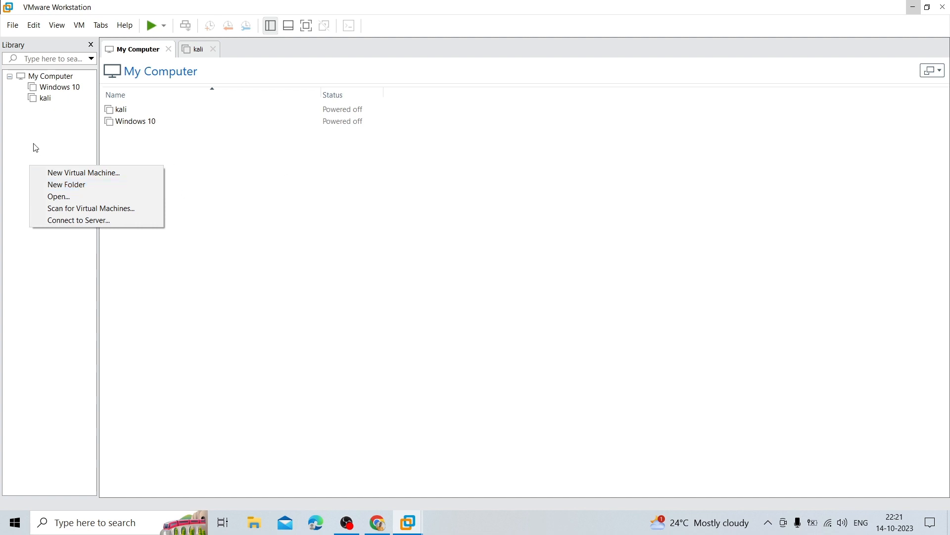
click(47, 135)
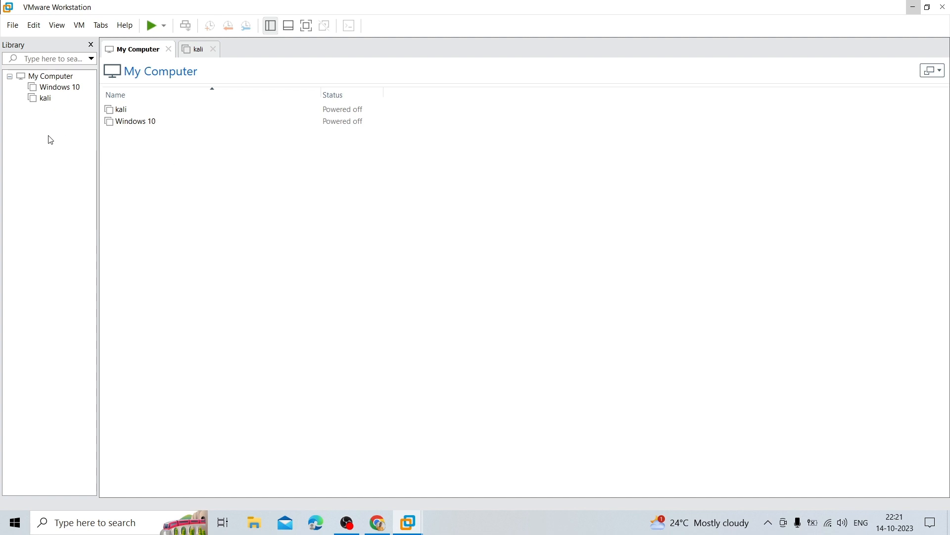
right_click(46, 151)
click(26, 125)
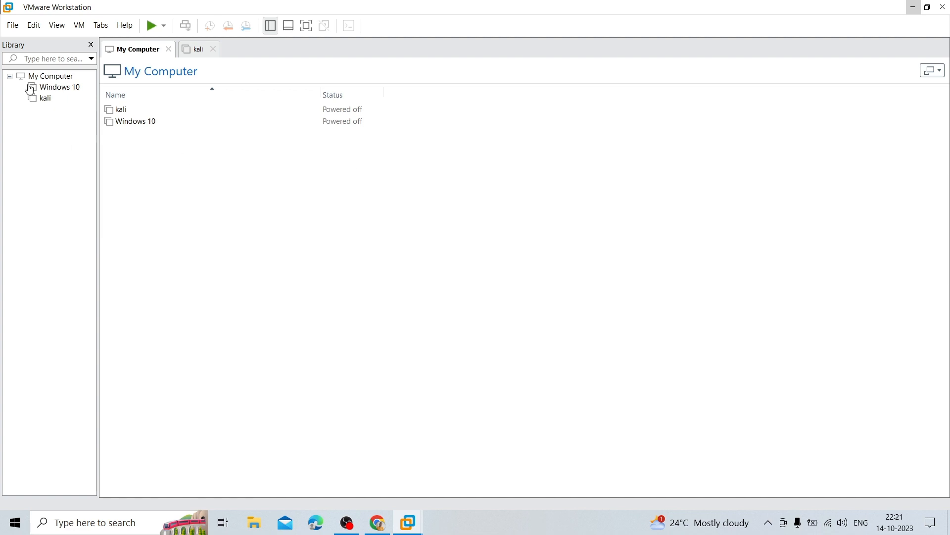
click(12, 25)
click(54, 40)
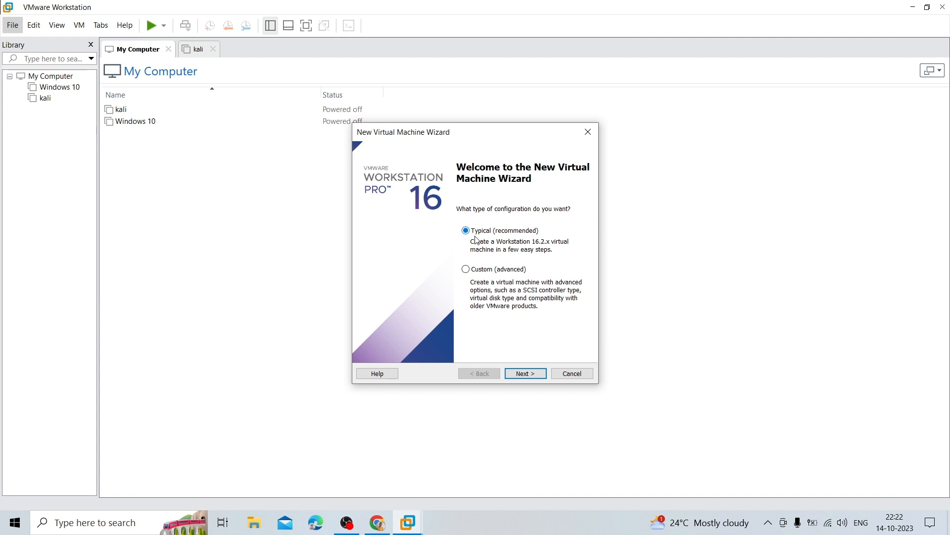
click(526, 374)
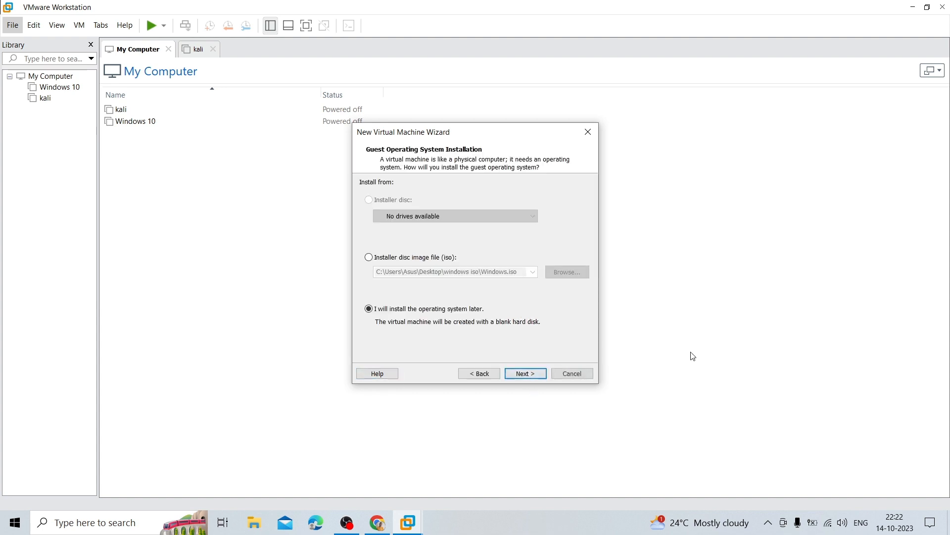
Use the kali-linux-2023.2a-installer-amd64 ISO as the installer disc image
click(375, 258)
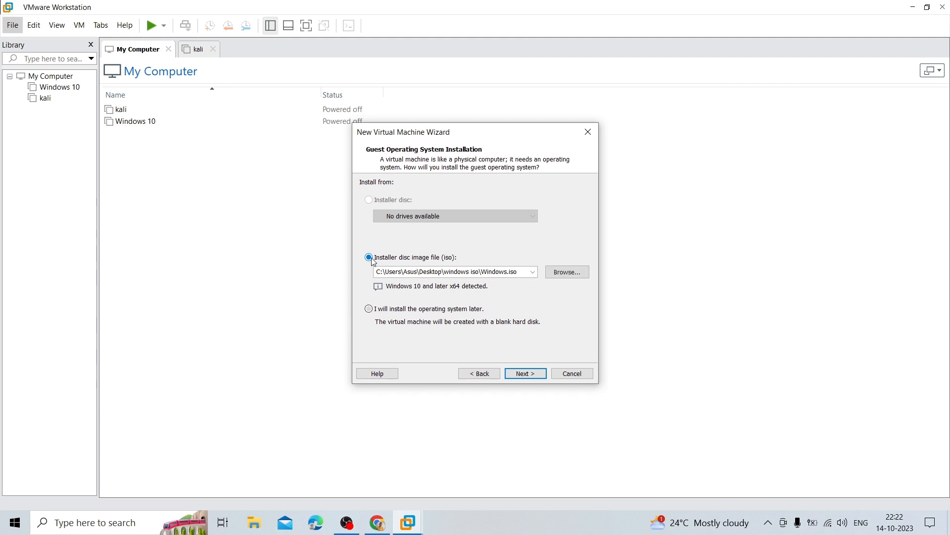
click(575, 275)
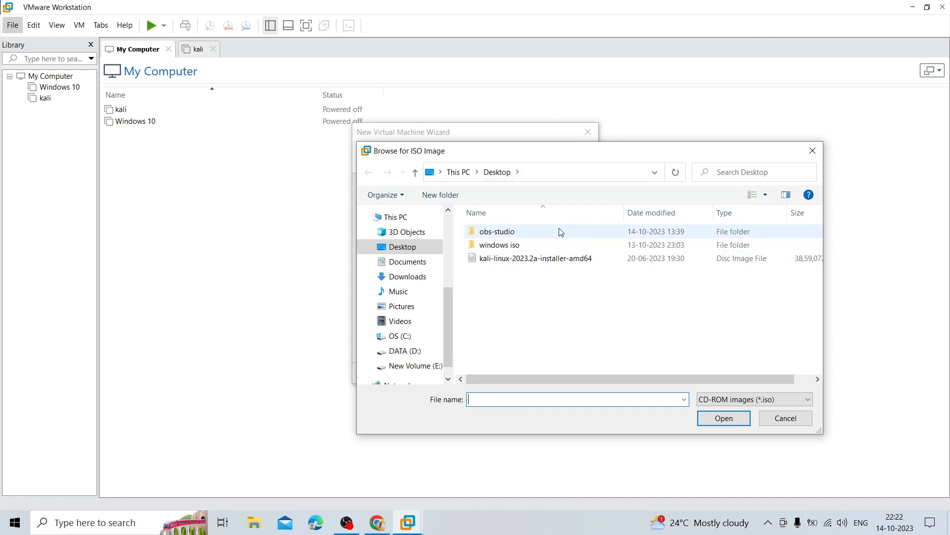
double_click(548, 258)
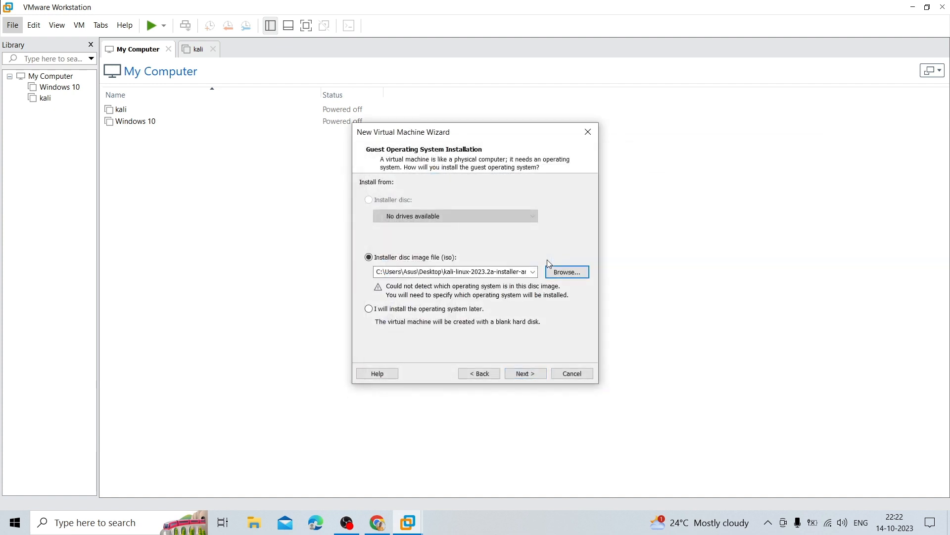
Set the guest operating system to Linux, version Debian 10.x 64-bit
click(530, 373)
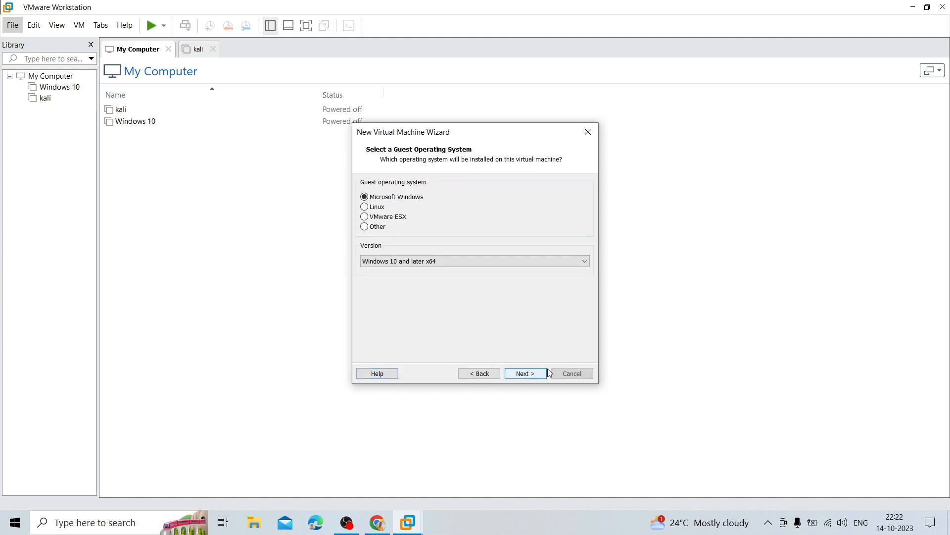
click(370, 208)
click(395, 261)
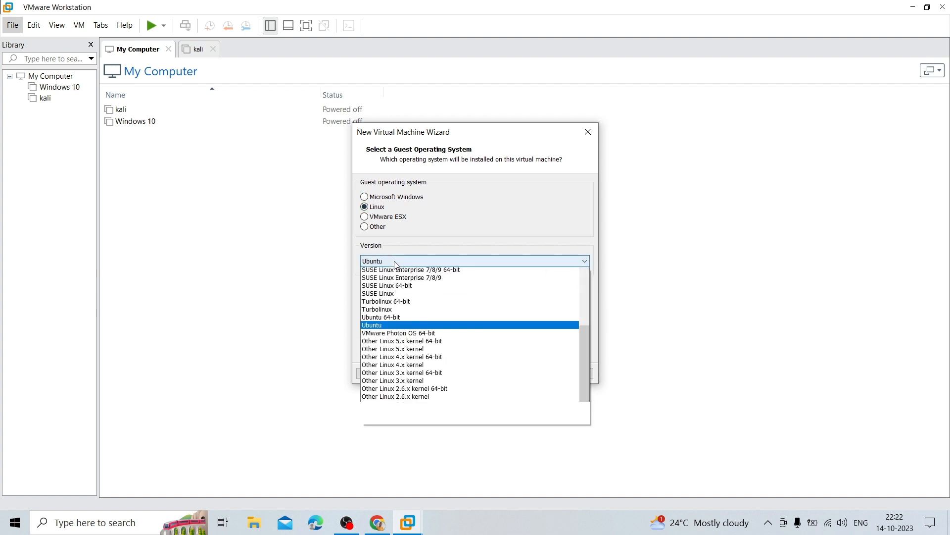
scroll(438, 417, up, 15)
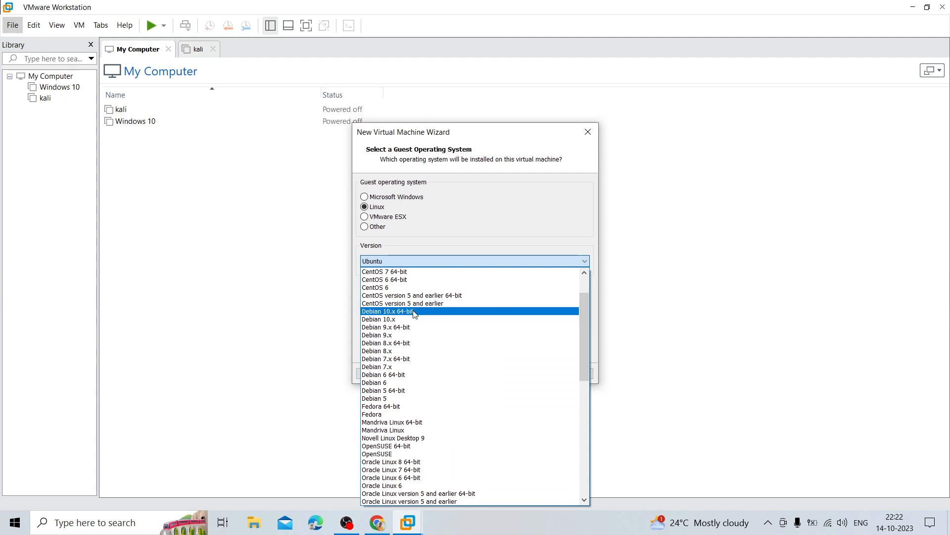
click(458, 311)
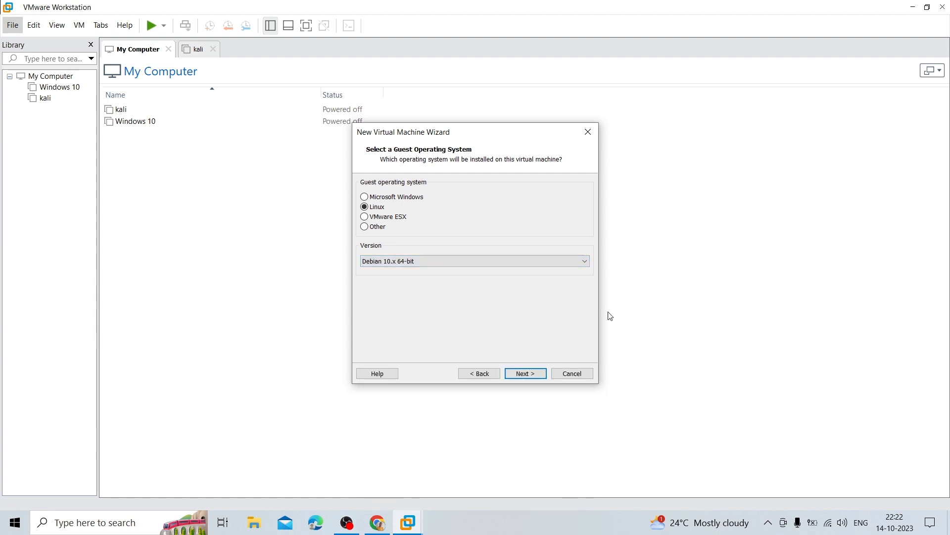
click(525, 374)
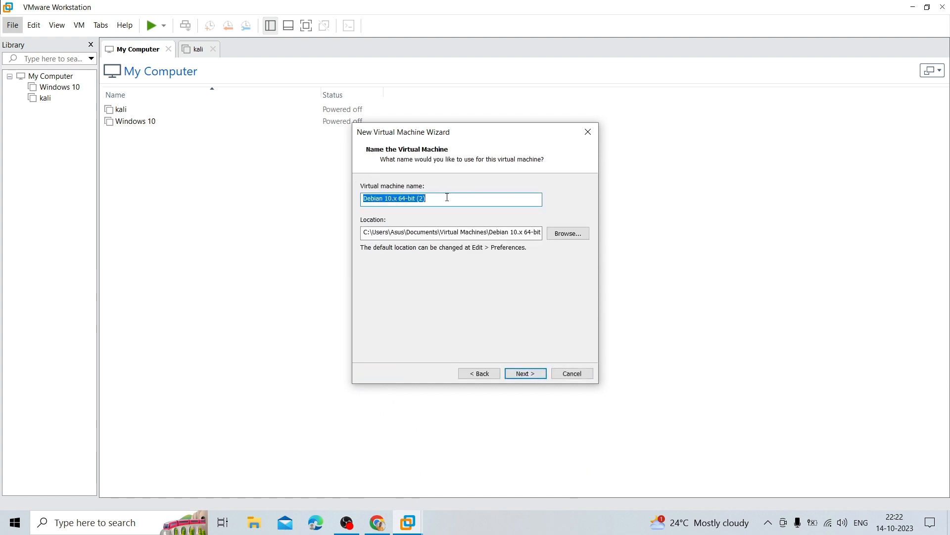
Name the virtual machine 'kali 2023', keeping the default location
key(BackSpace)
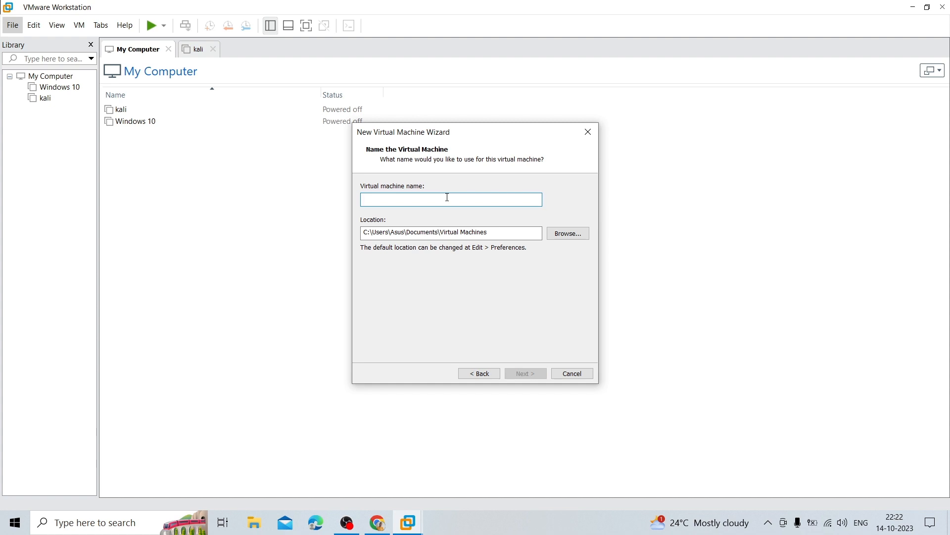
text(kali 2023)
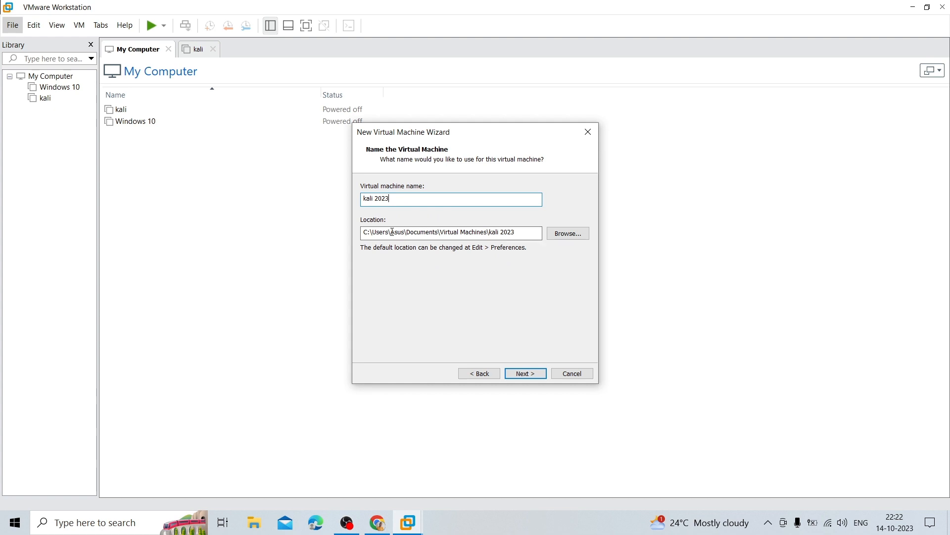
click(567, 233)
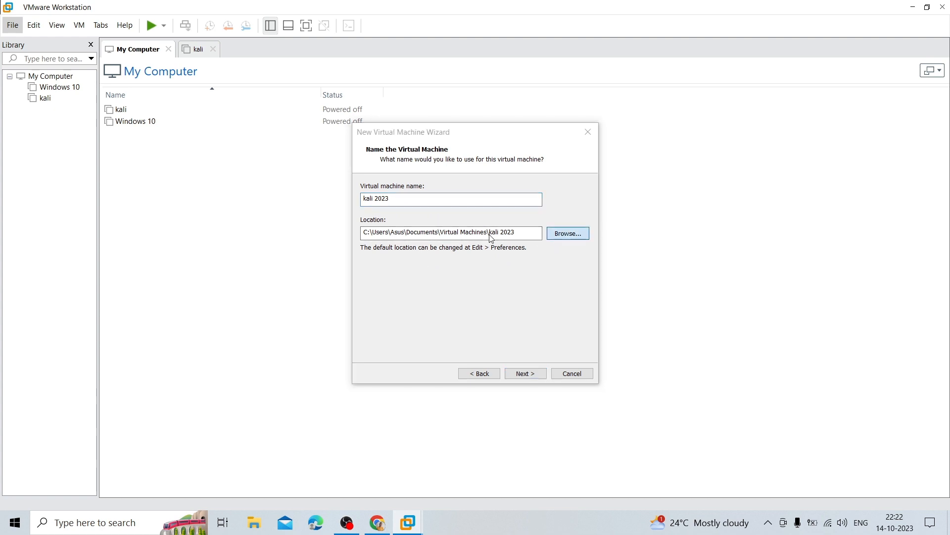
scroll(458, 261, down, 5)
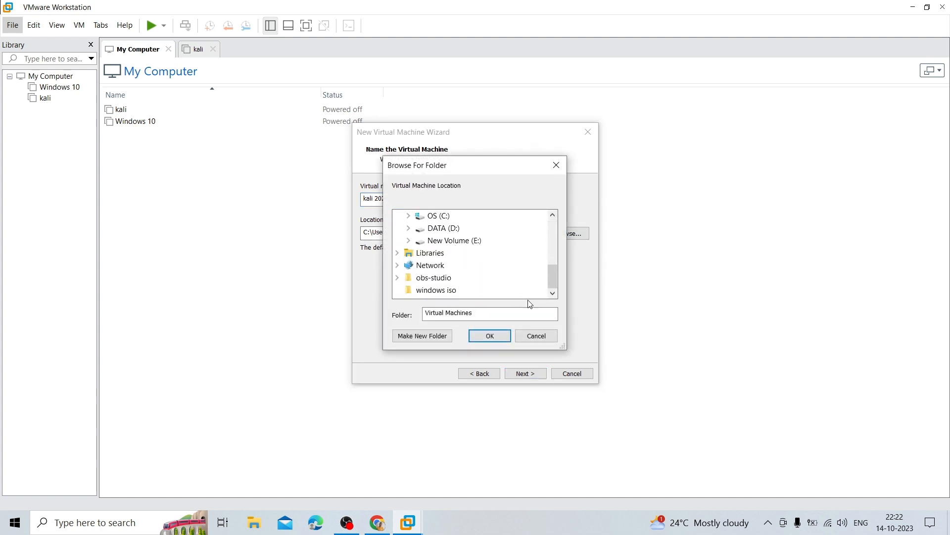
click(548, 338)
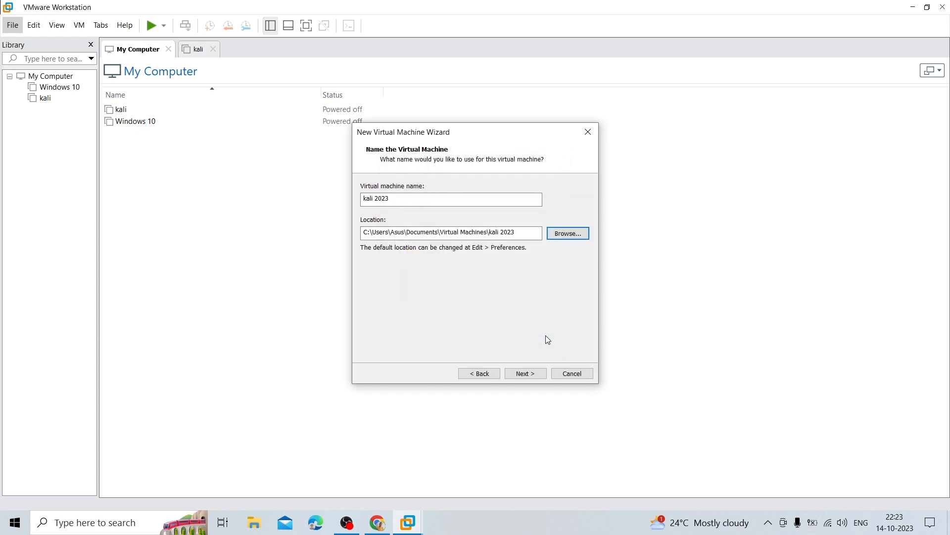
click(525, 373)
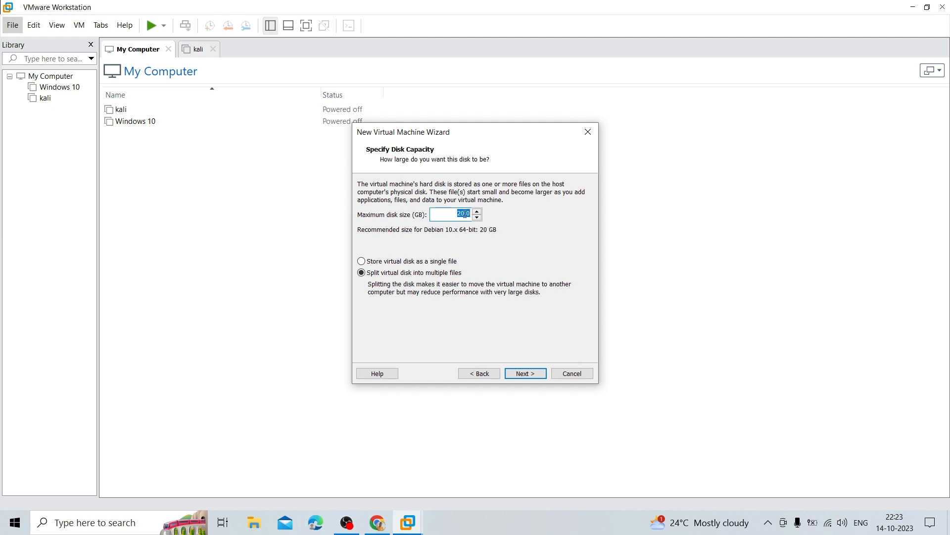
Set an 80 GB maximum disk stored as a single file, then open Customize Hardware
click(465, 215)
click(370, 262)
click(526, 373)
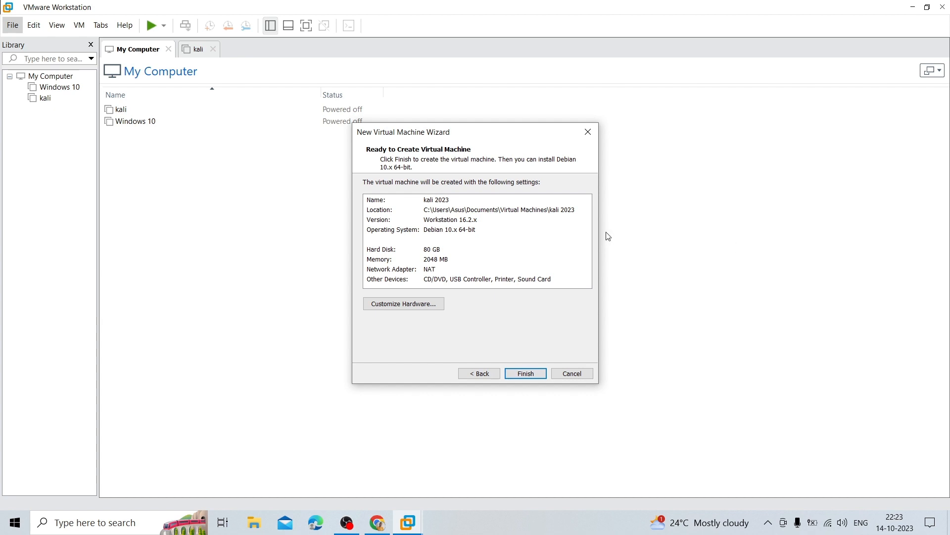
click(430, 306)
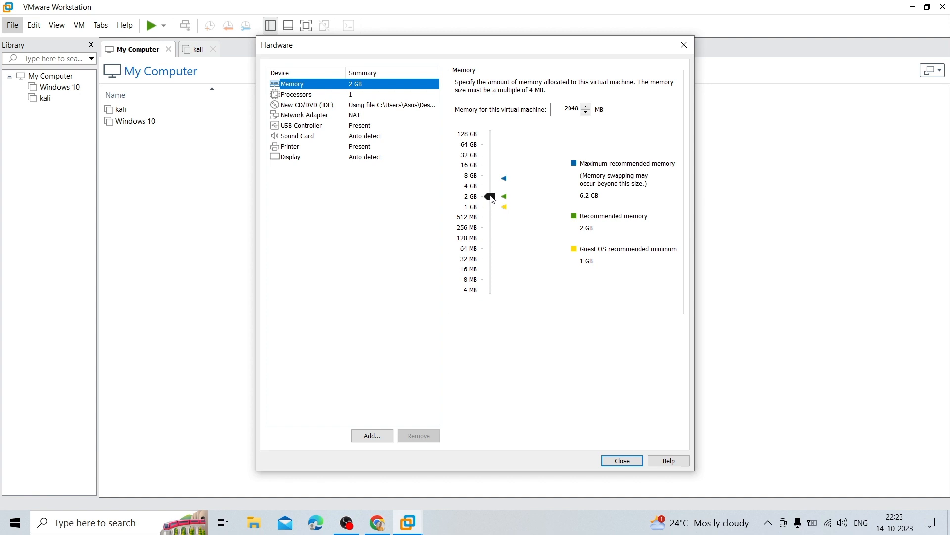
Set VM memory to 4 GB and use 2 processors with 2 cores each
drag(492, 198, 491, 189)
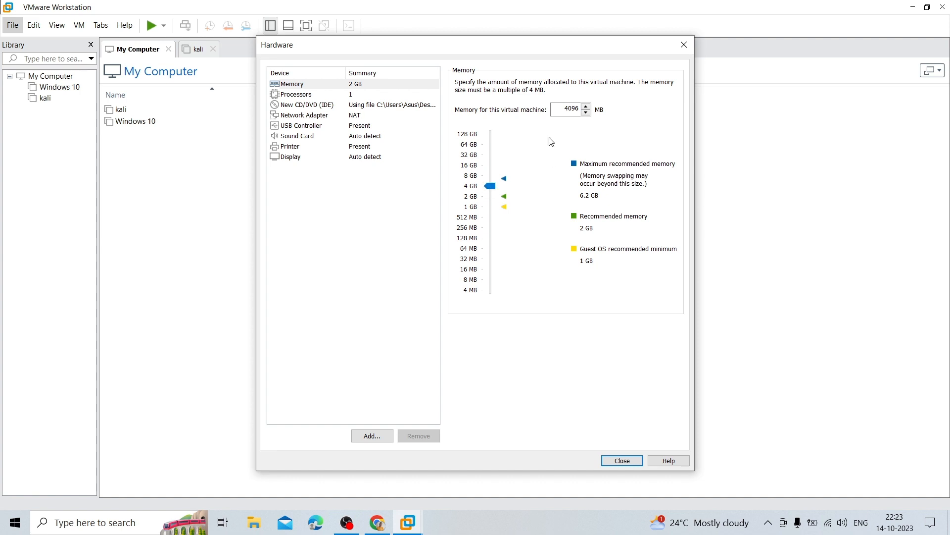
click(355, 96)
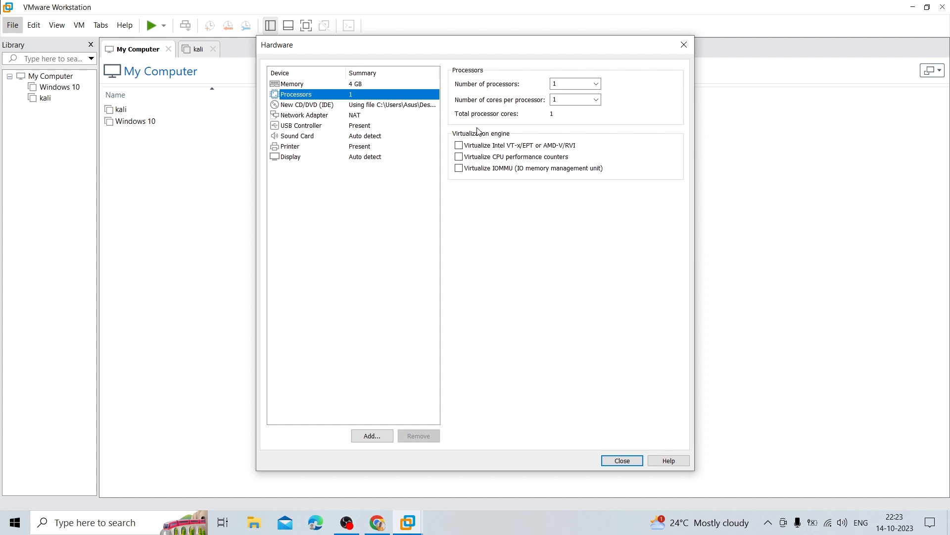
click(597, 83)
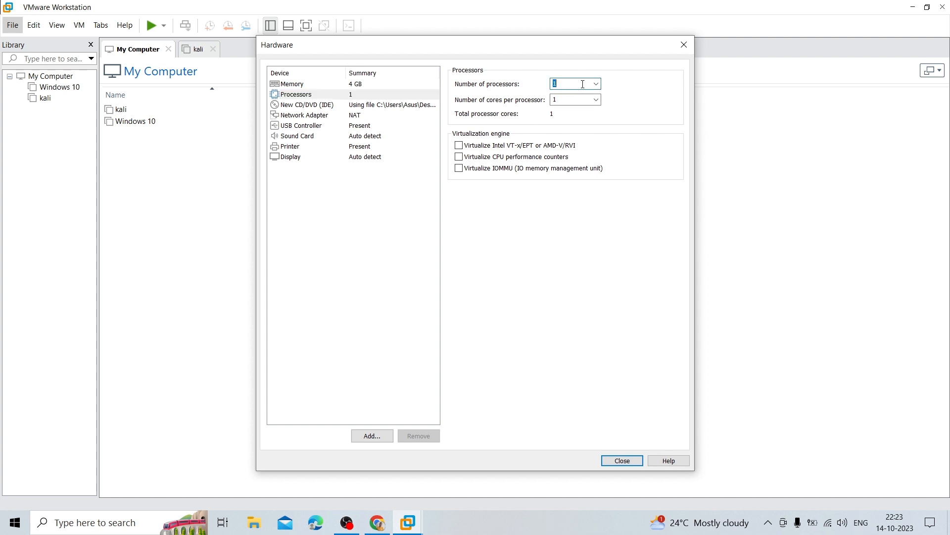
click(596, 83)
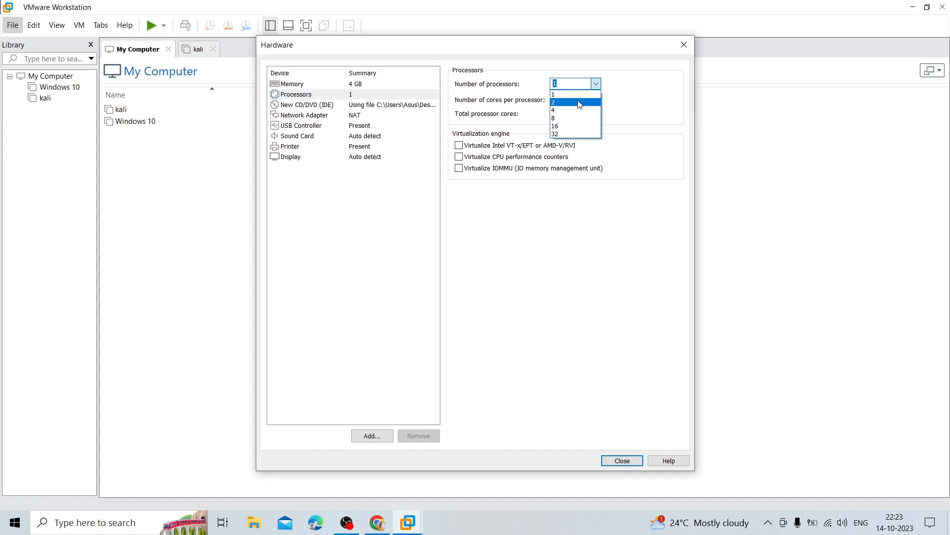
click(591, 98)
click(596, 100)
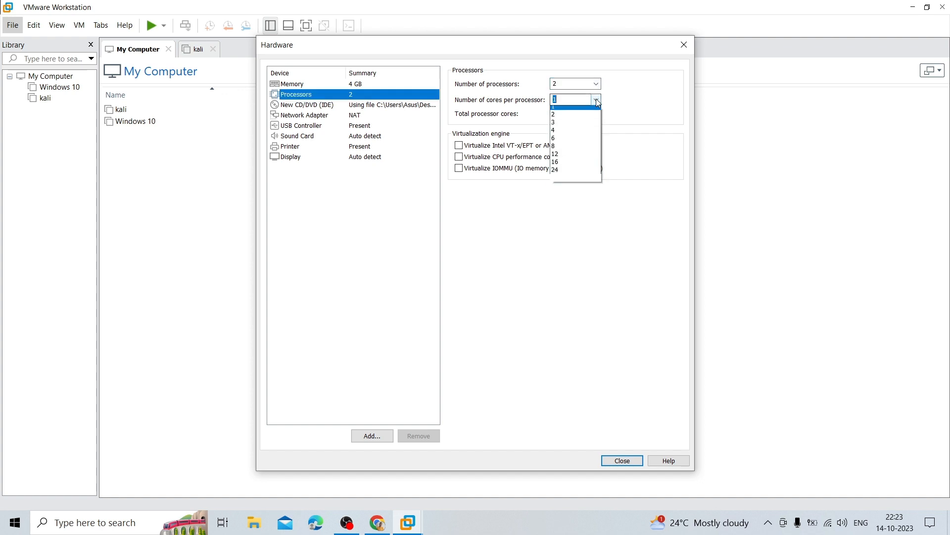
click(571, 124)
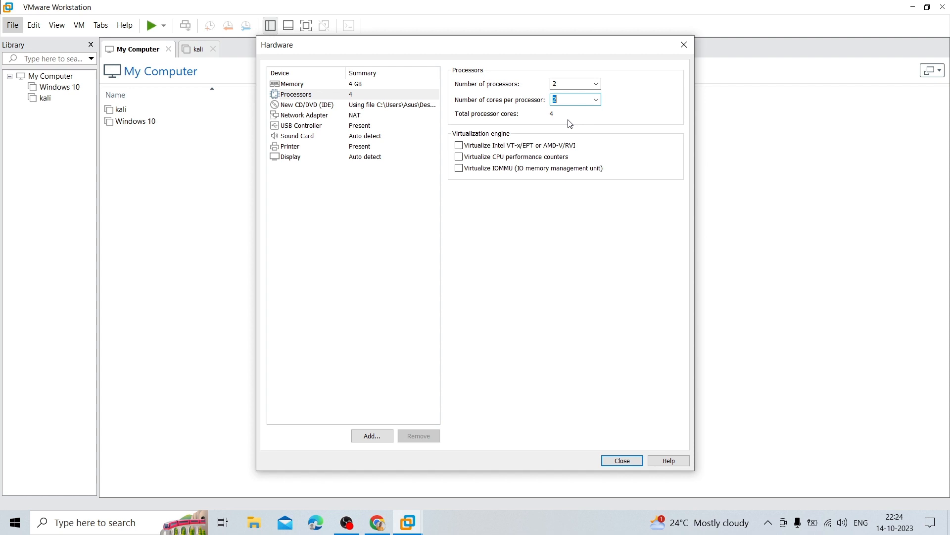
click(339, 107)
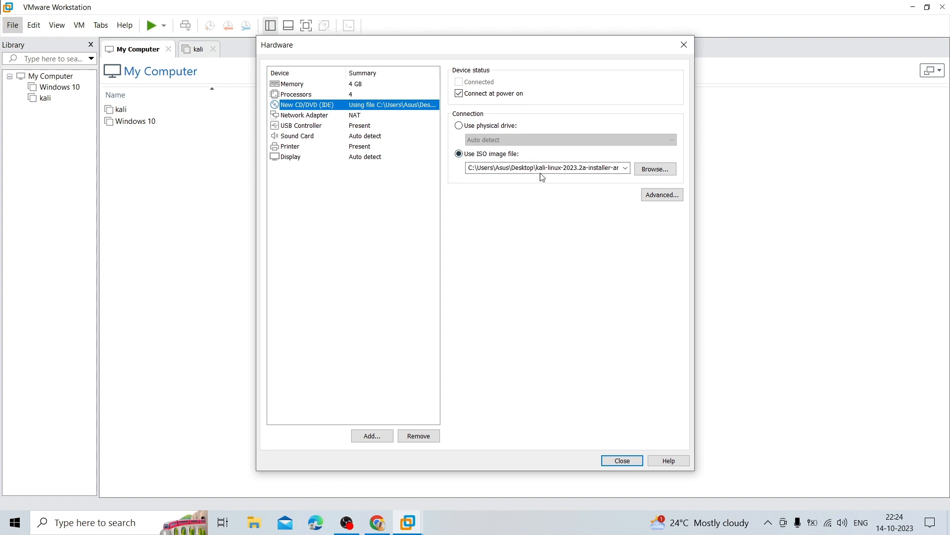
Review the Network Adapter settings, leaving the connection on NAT
click(307, 115)
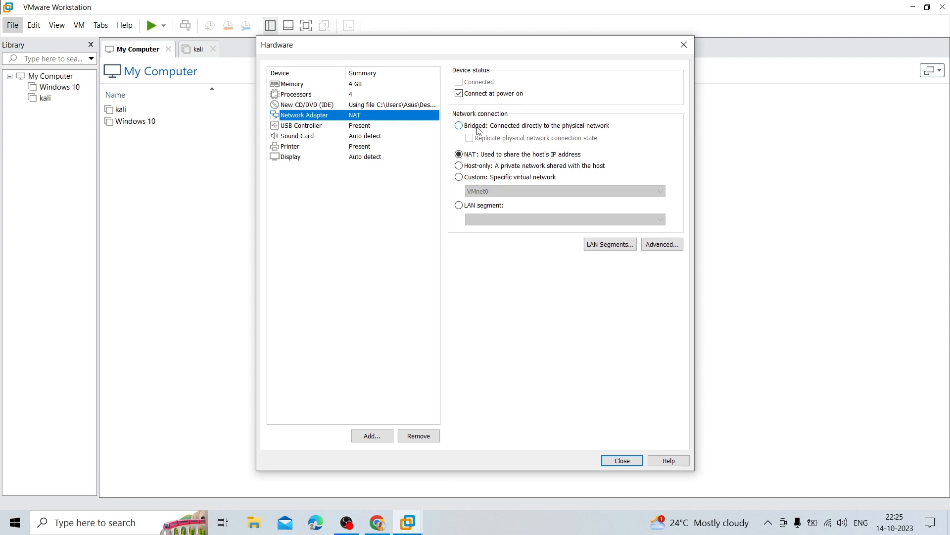
click(370, 125)
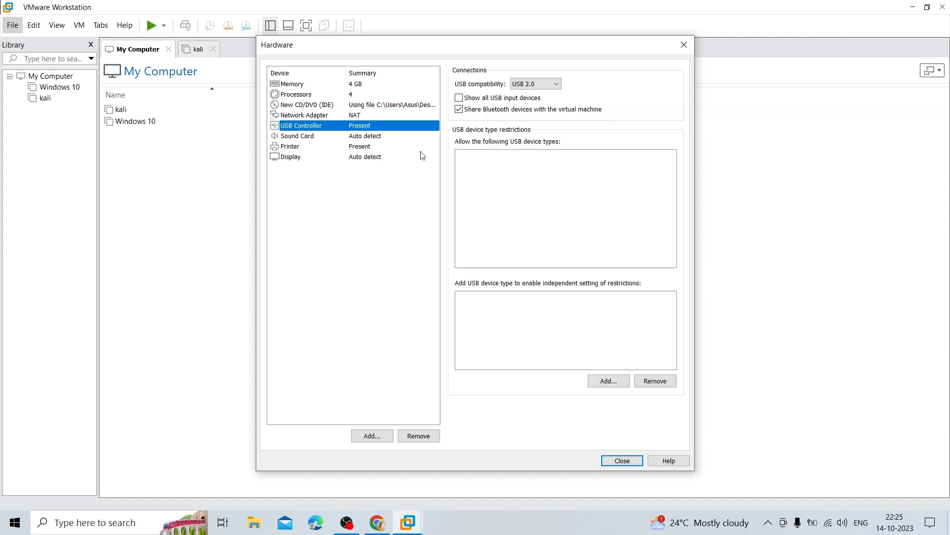
click(382, 137)
click(371, 148)
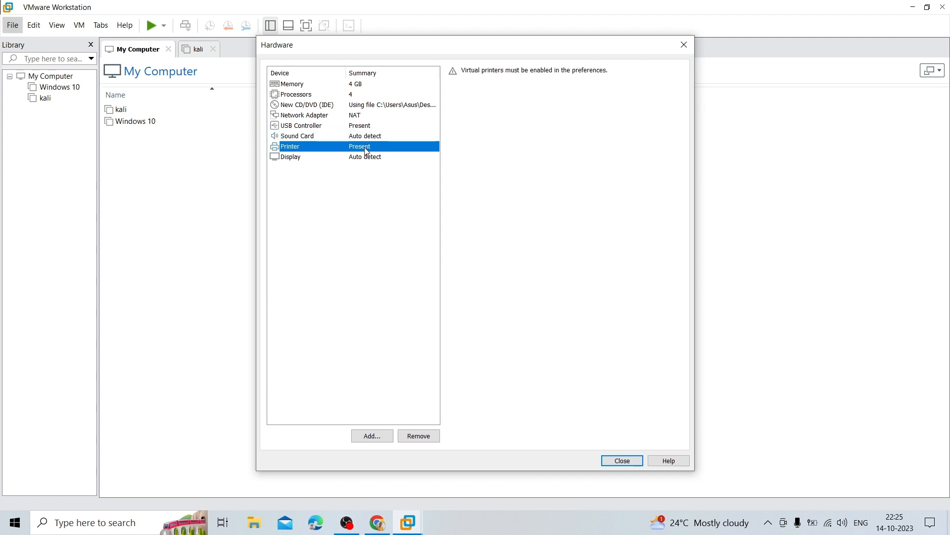
click(372, 158)
click(365, 150)
click(629, 461)
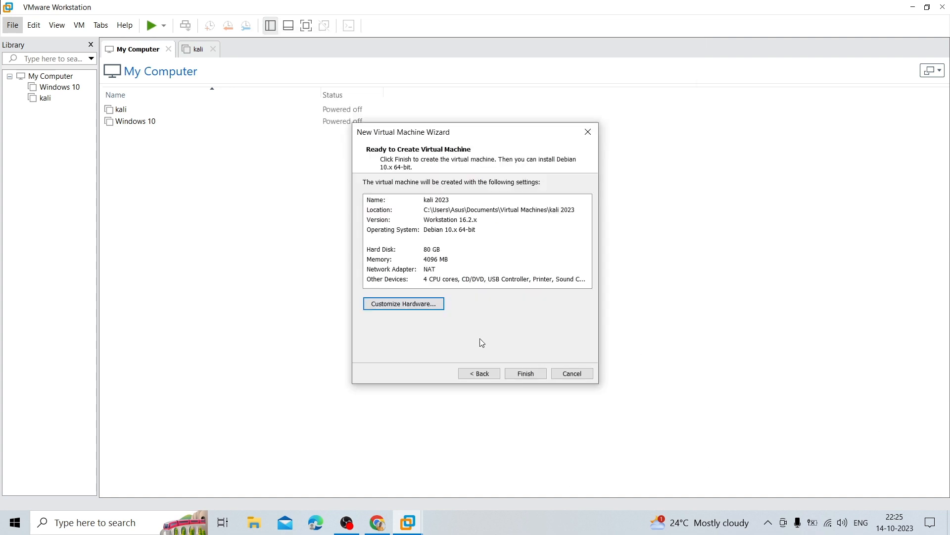
click(525, 373)
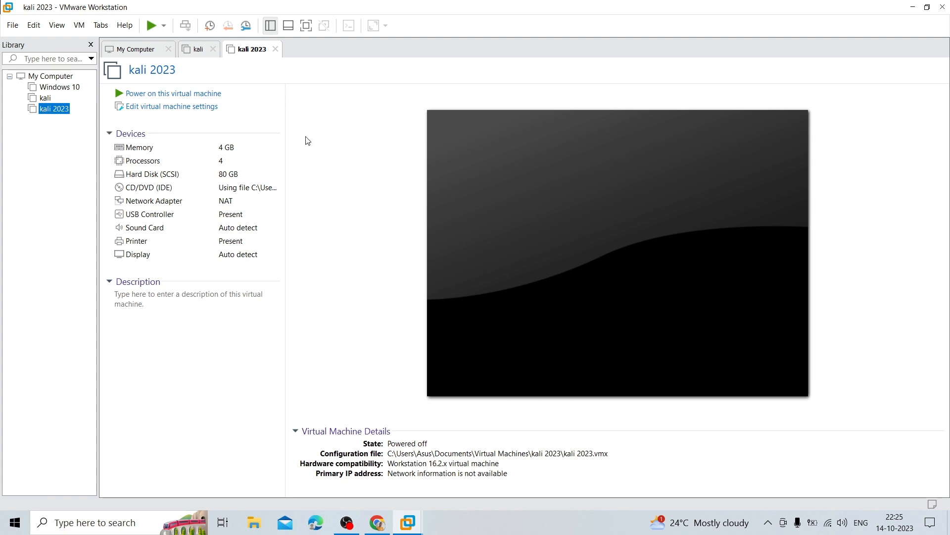
Power on kali 2023 in full screen and choose Graphical install from the boot menu
click(179, 94)
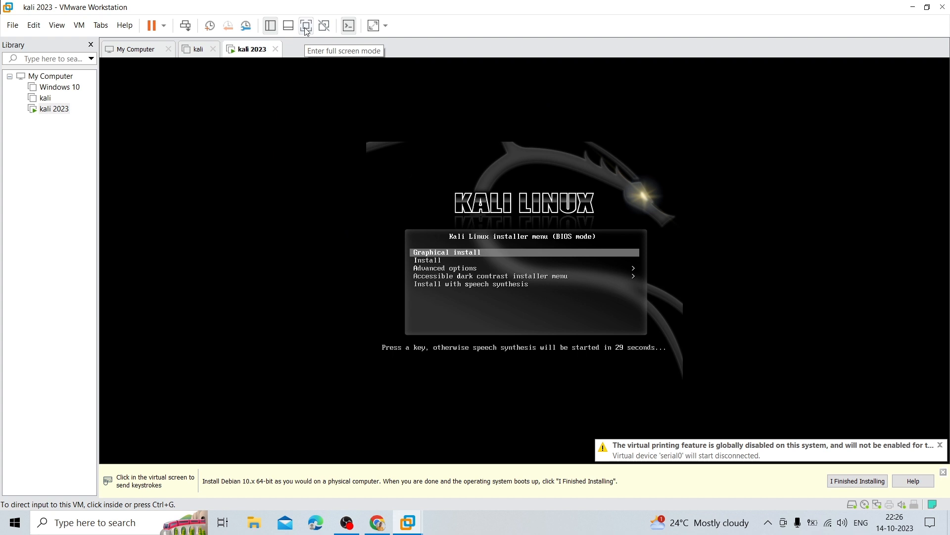
click(303, 30)
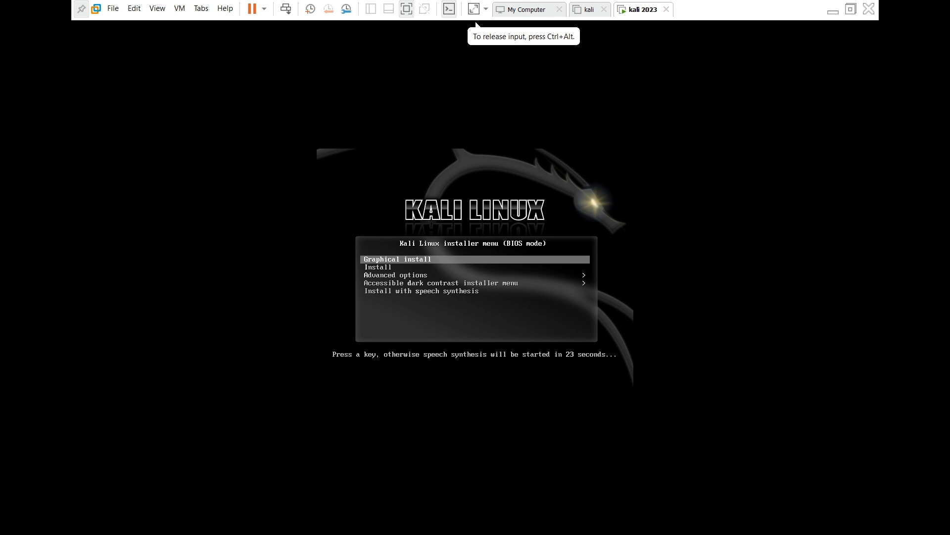
key(Return)
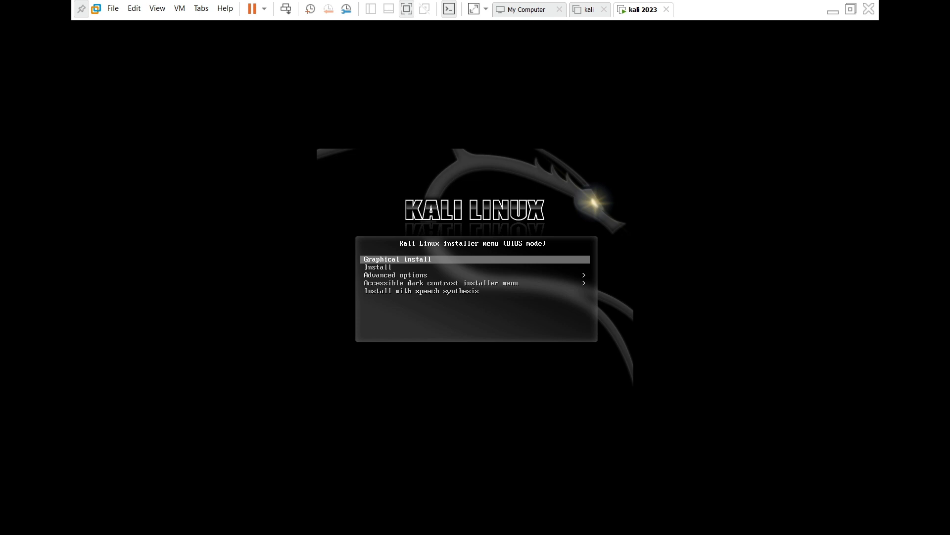
key(Return)
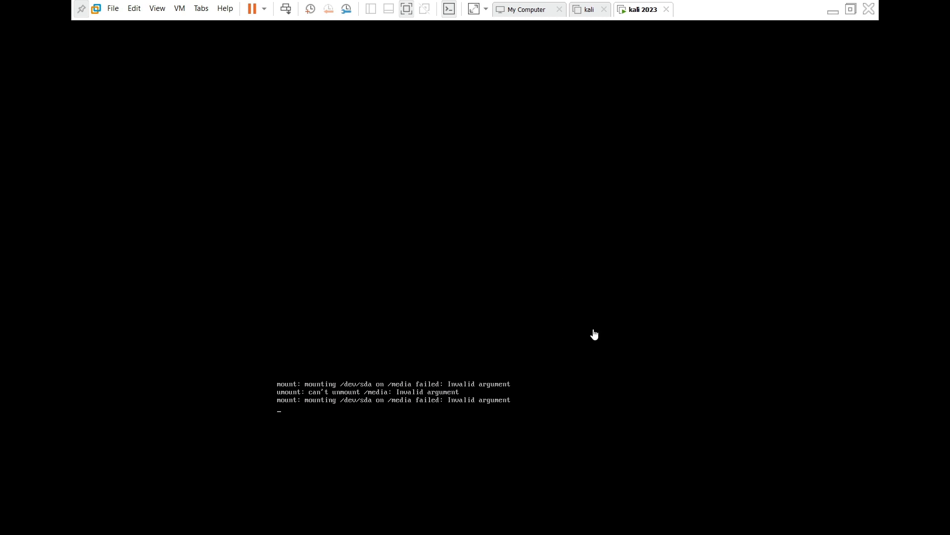
Choose English as the installer language and India as the location
click(496, 327)
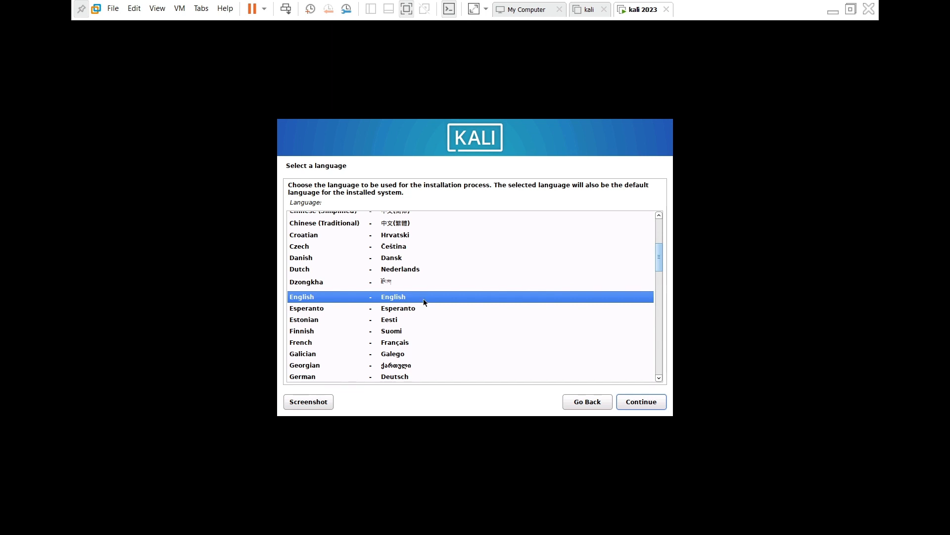
click(642, 401)
scroll(359, 296, up, 3)
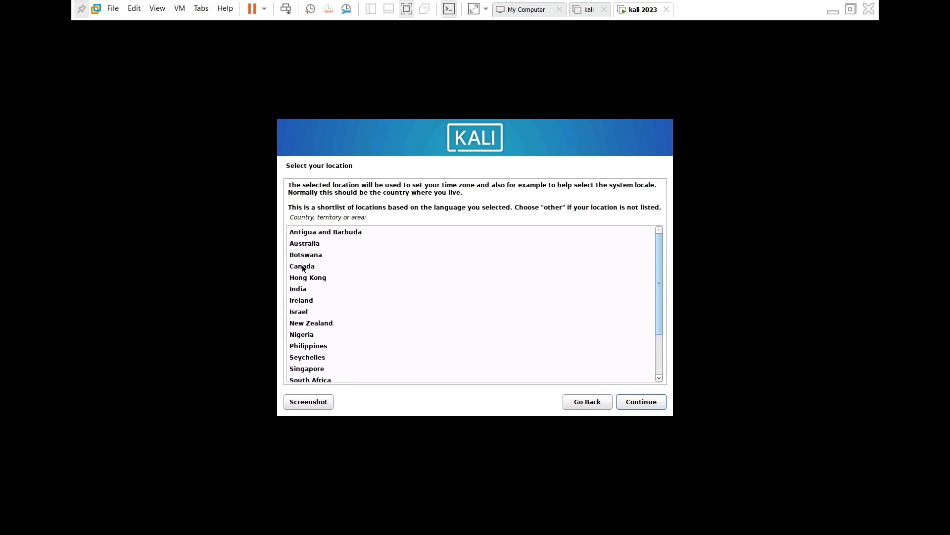
click(312, 290)
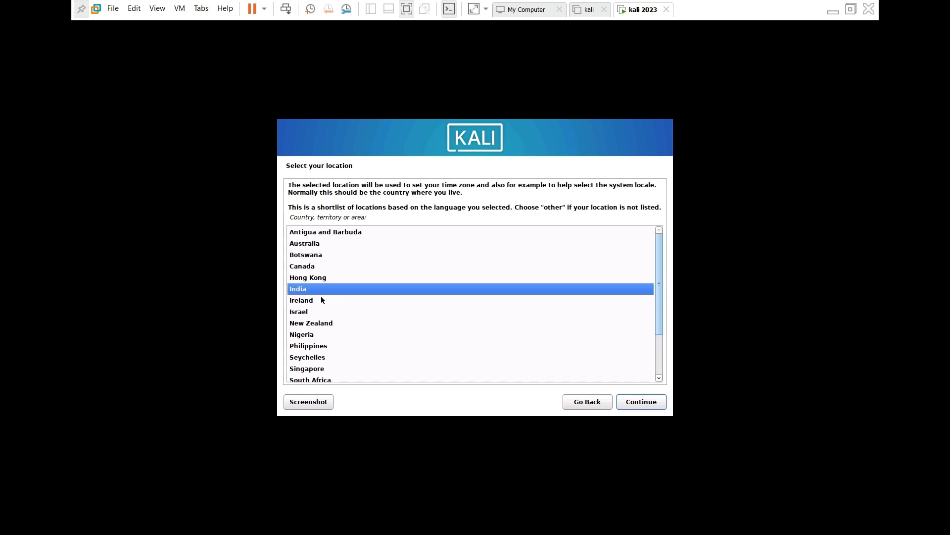
click(642, 404)
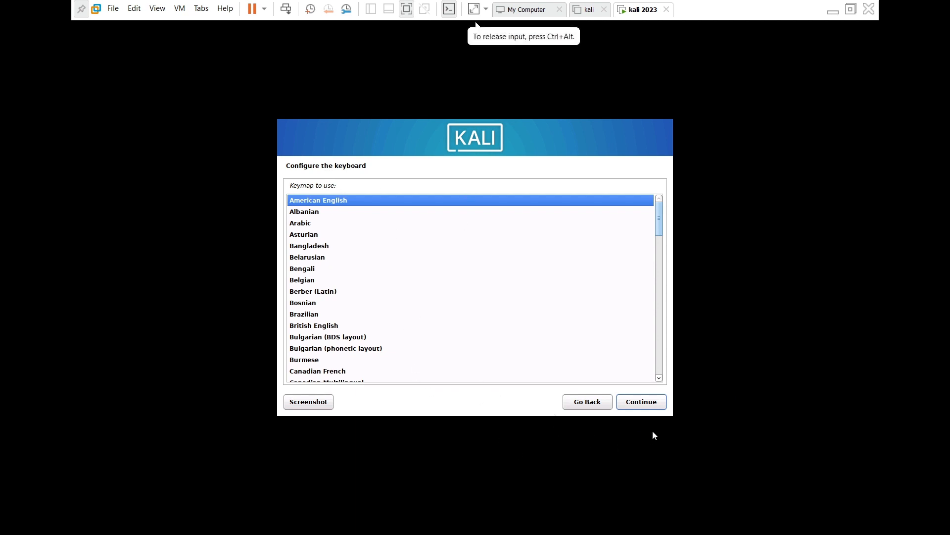
Keep the American English keymap, set the hostname to 'ethicalempire', and leave the domain name blank
click(647, 404)
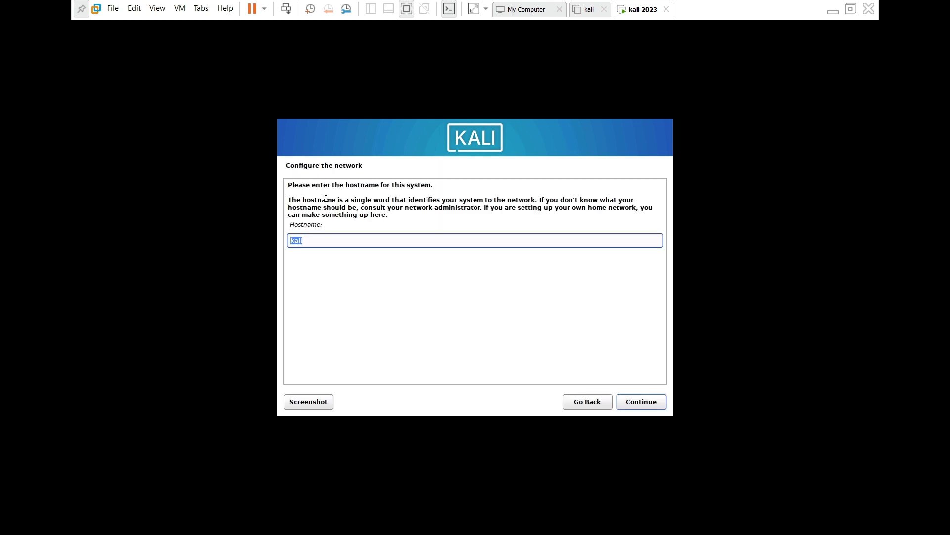
click(335, 242)
key(BackSpace)
key(BackSpace)
key(BackSpace)
key(BackSpace)
text(ethicalempire)
click(660, 401)
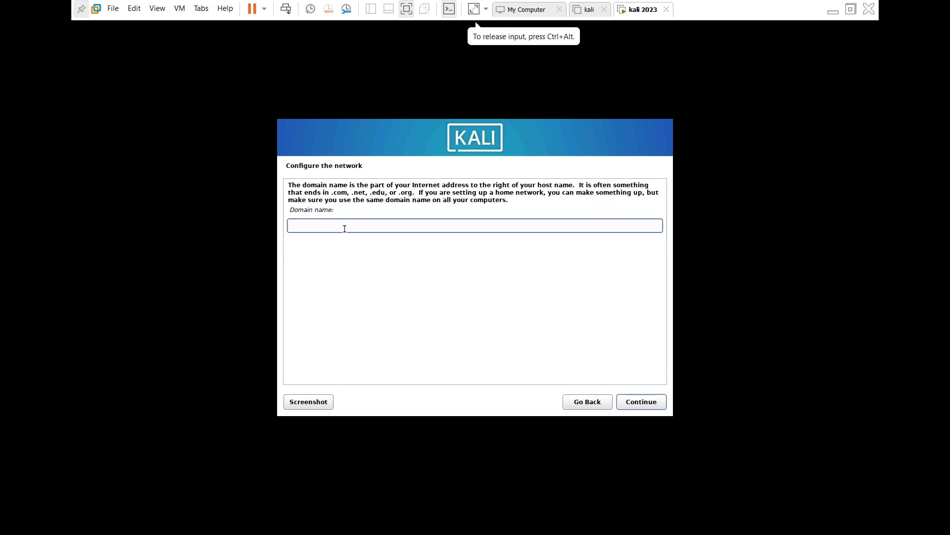
click(642, 403)
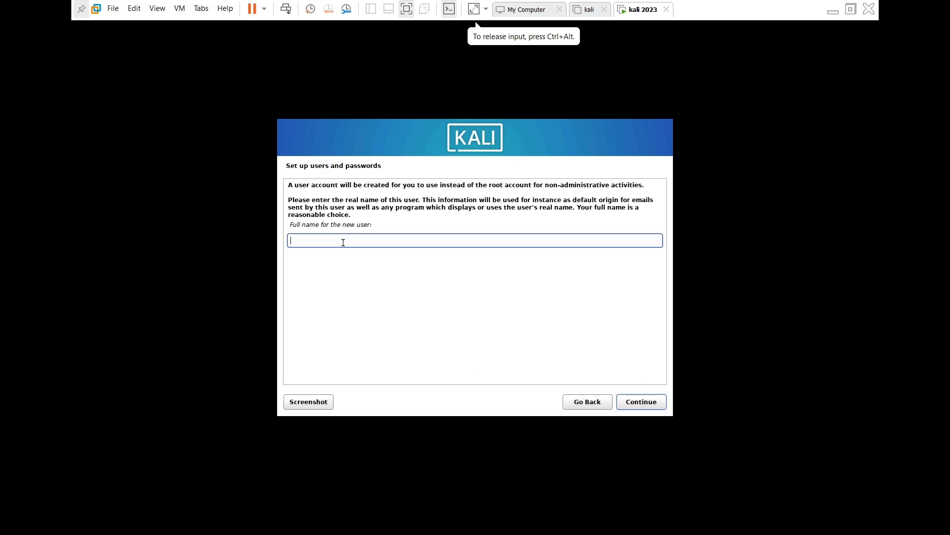
Enter the new user's full name and accept the suggested username
text(ethical)
key(BackSpace)
text(empire)
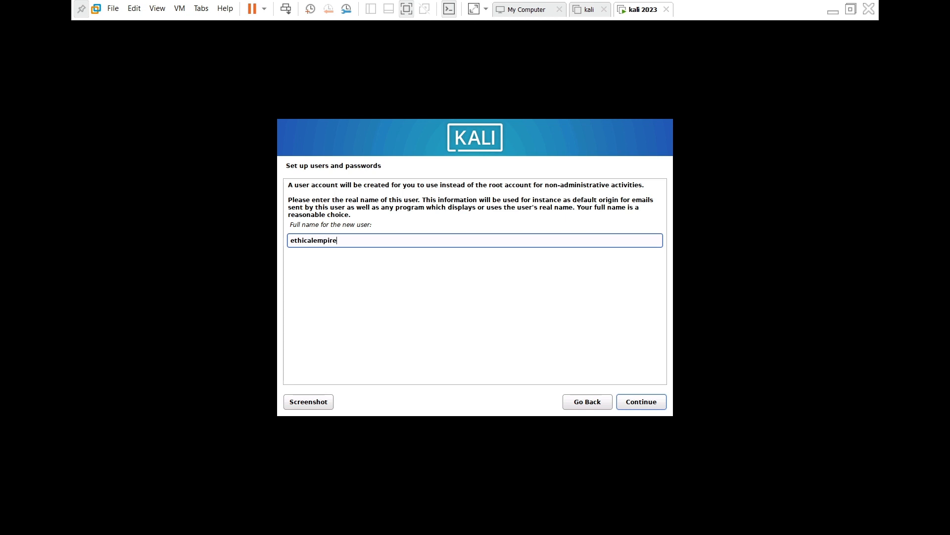
key(Return)
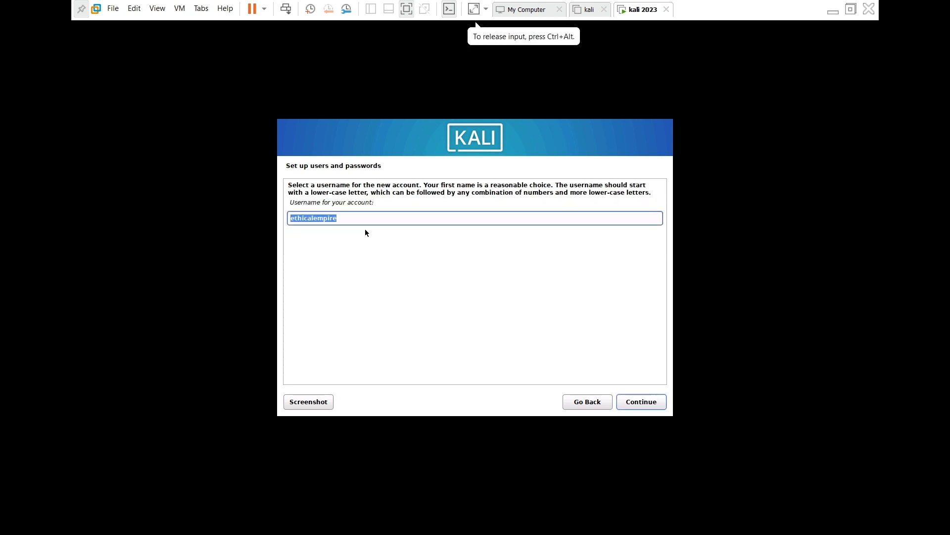
click(643, 400)
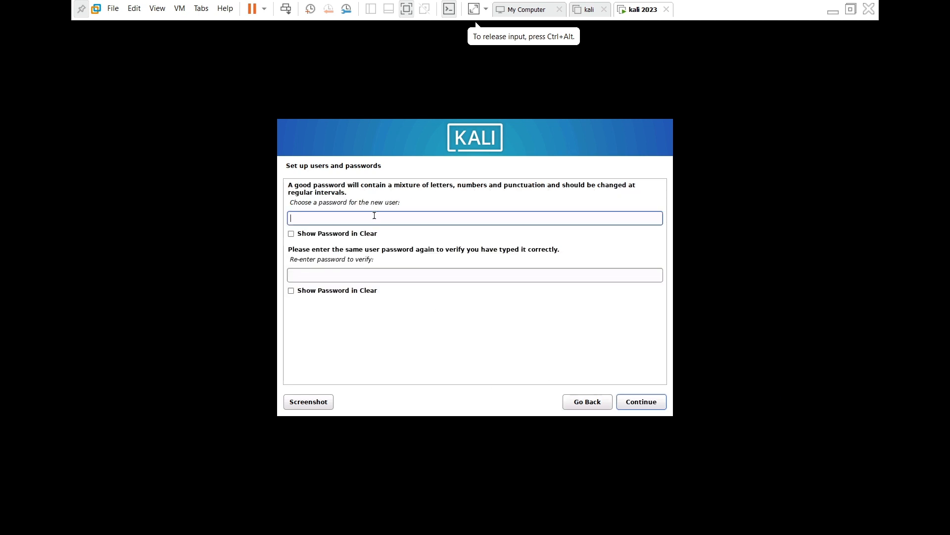
Set and confirm the new user's account password
text(kali)
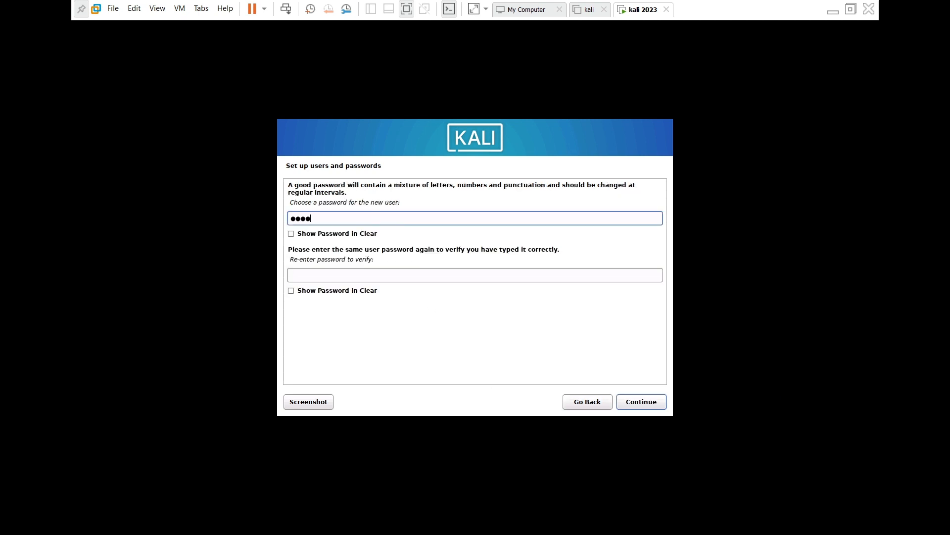
click(352, 270)
text(kali)
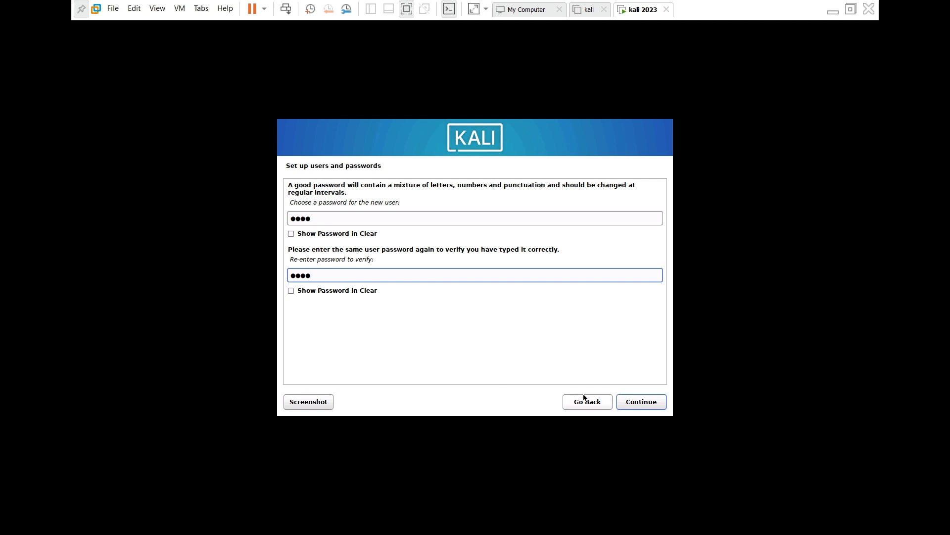
click(638, 406)
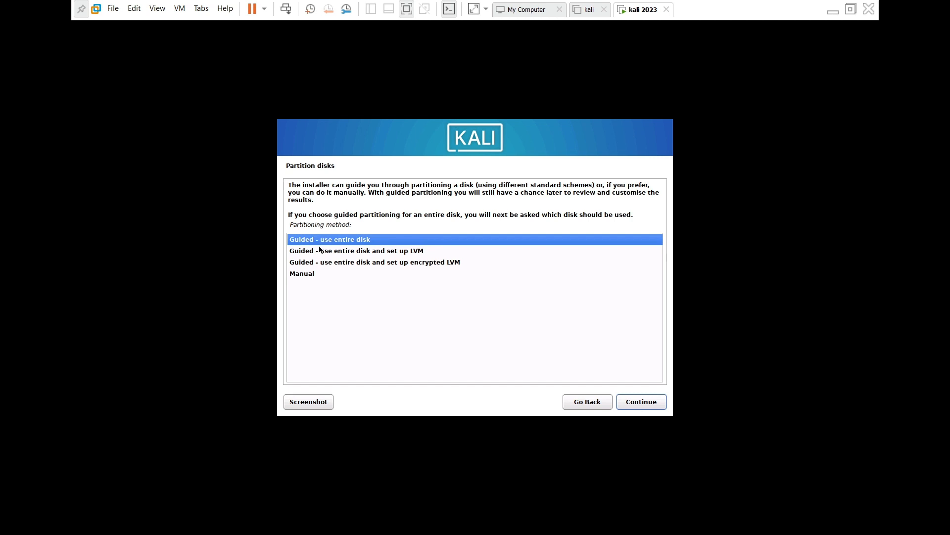
Use guided partitioning on the whole sda disk, all files in one partition, and write the changes
click(652, 406)
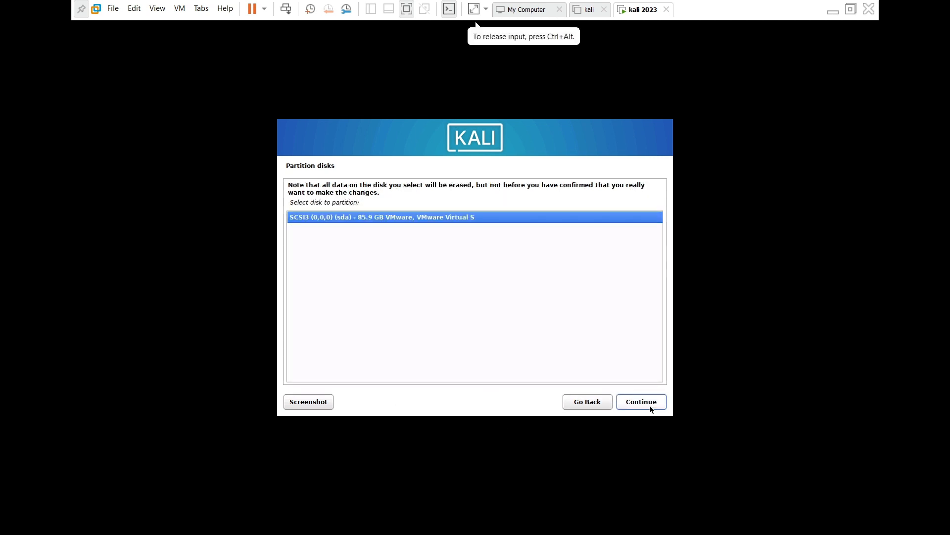
click(650, 406)
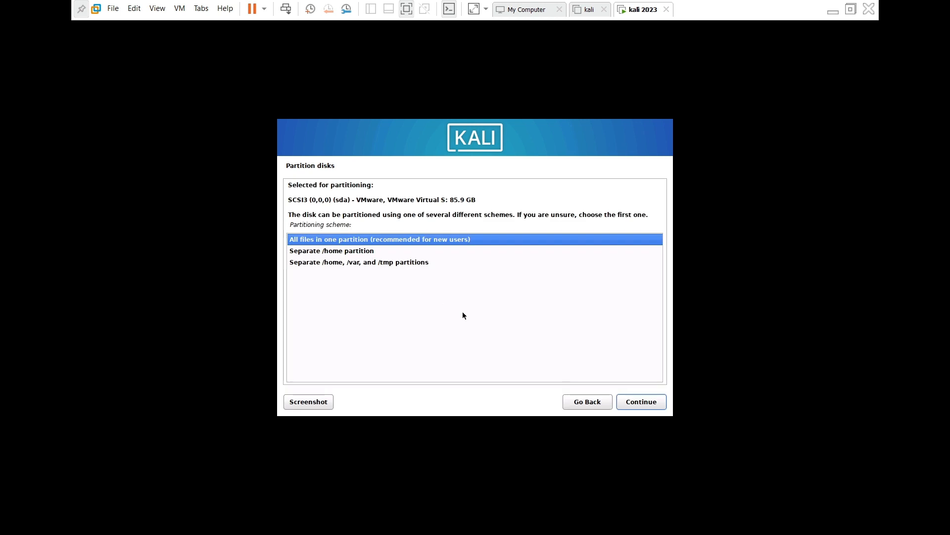
click(642, 404)
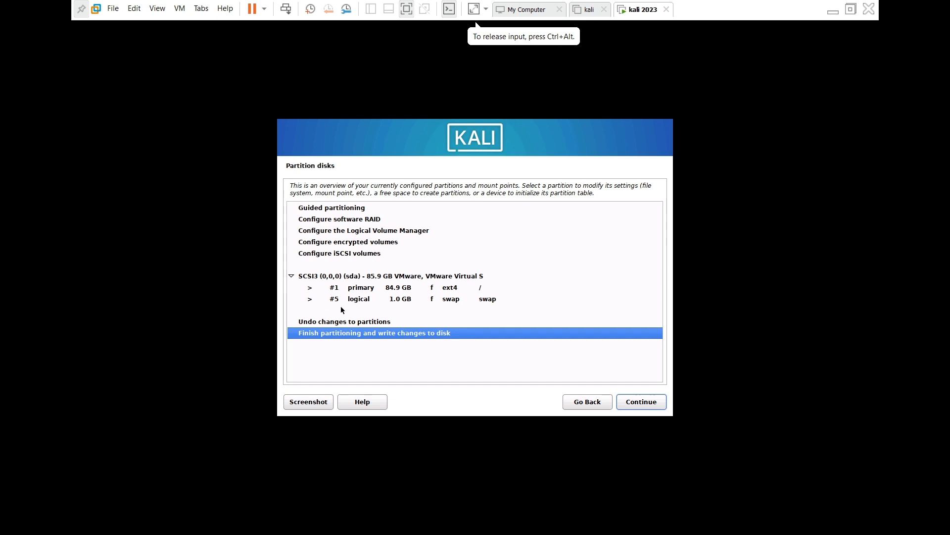
click(634, 405)
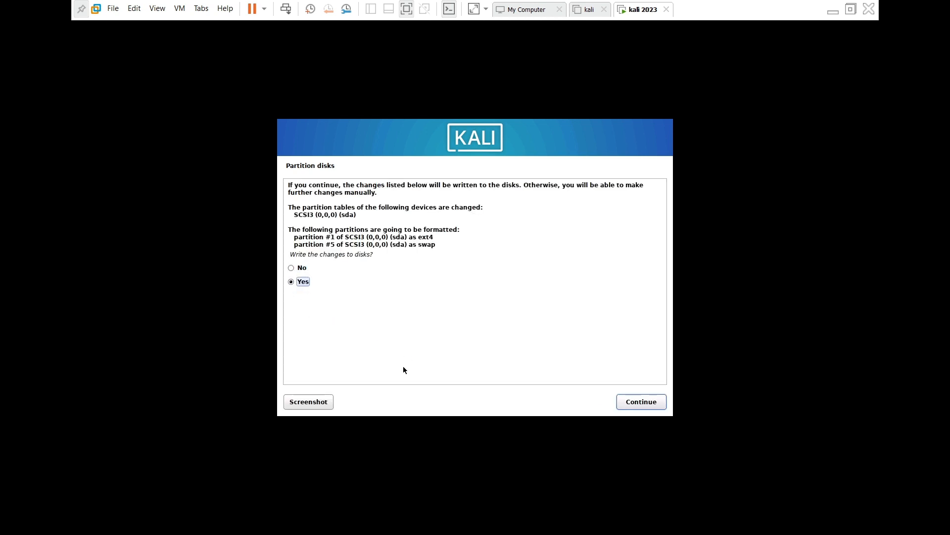
click(639, 407)
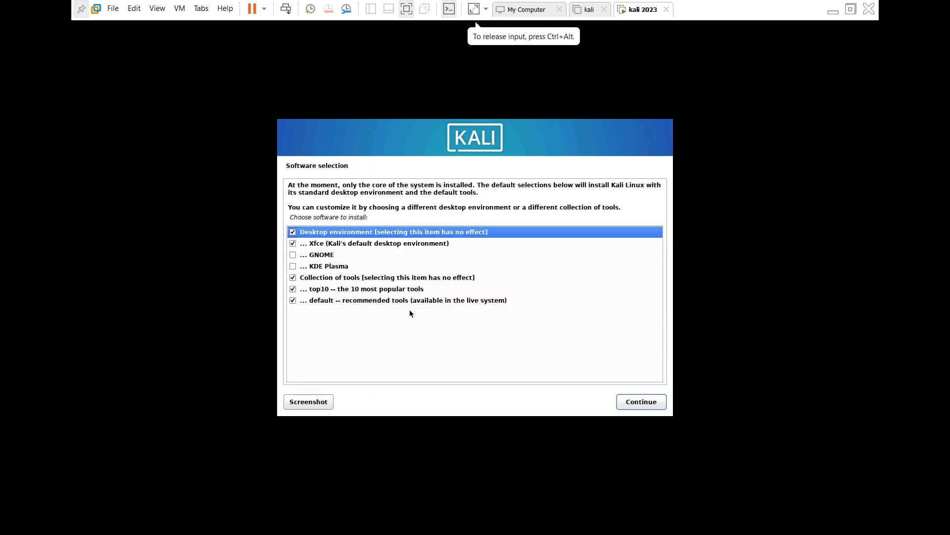
Accept the default software selection with Xfce, top10 and default tools
click(640, 407)
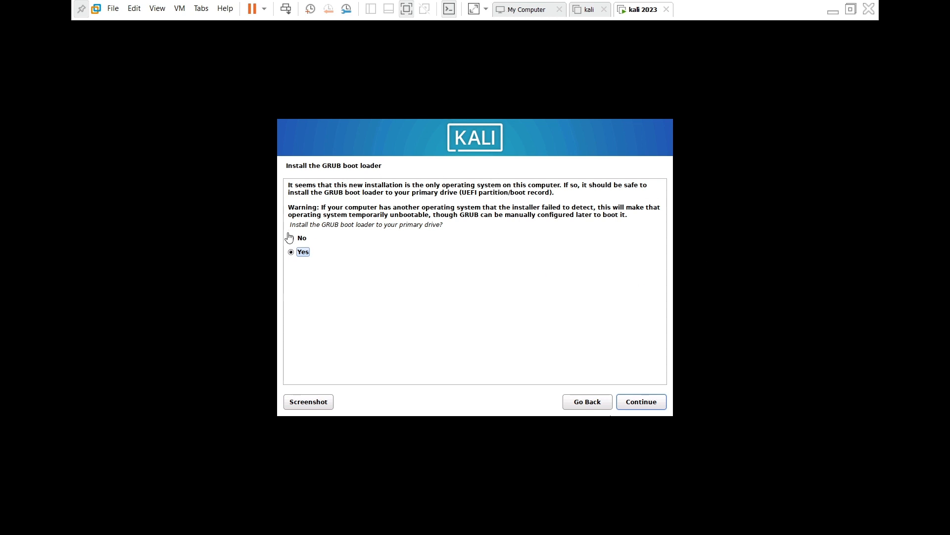
Agree to install GRUB and choose /dev/sda as the boot loader device
click(359, 264)
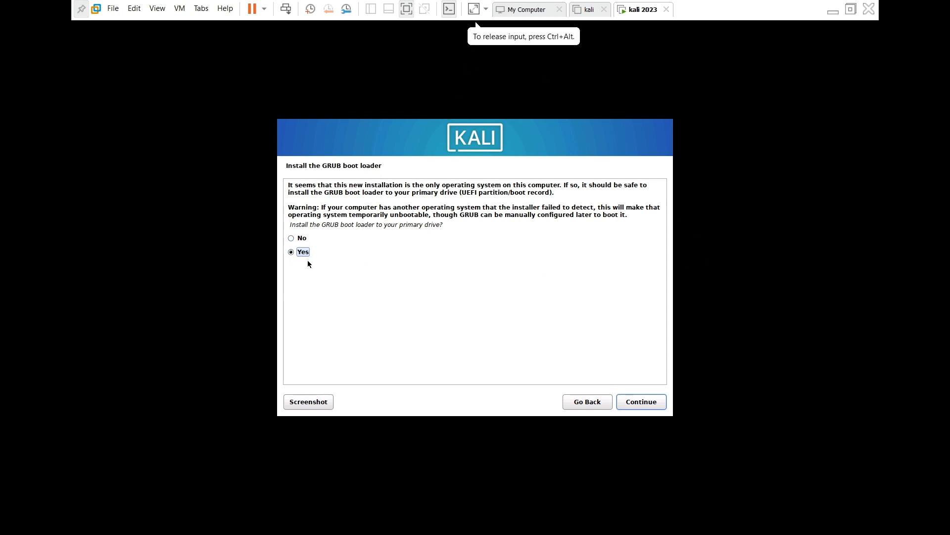
click(639, 402)
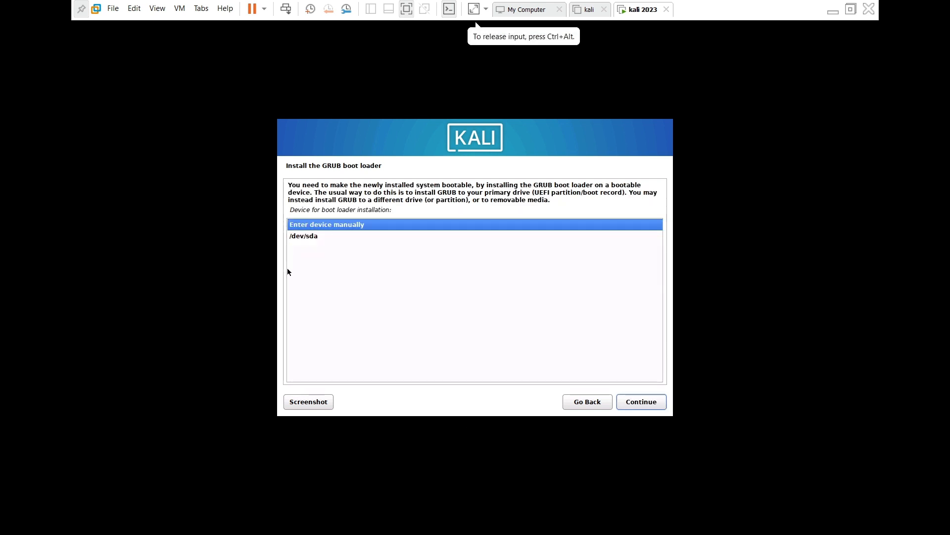
click(308, 237)
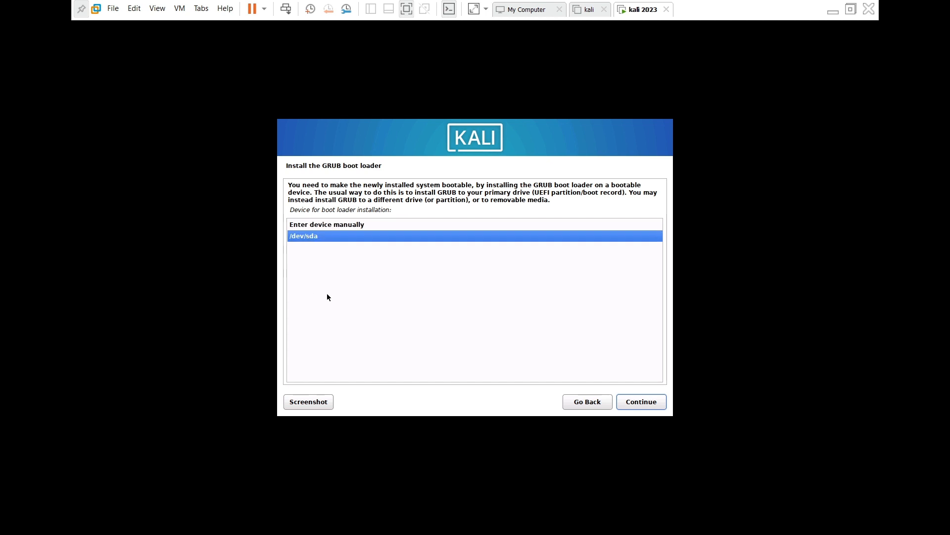
click(642, 402)
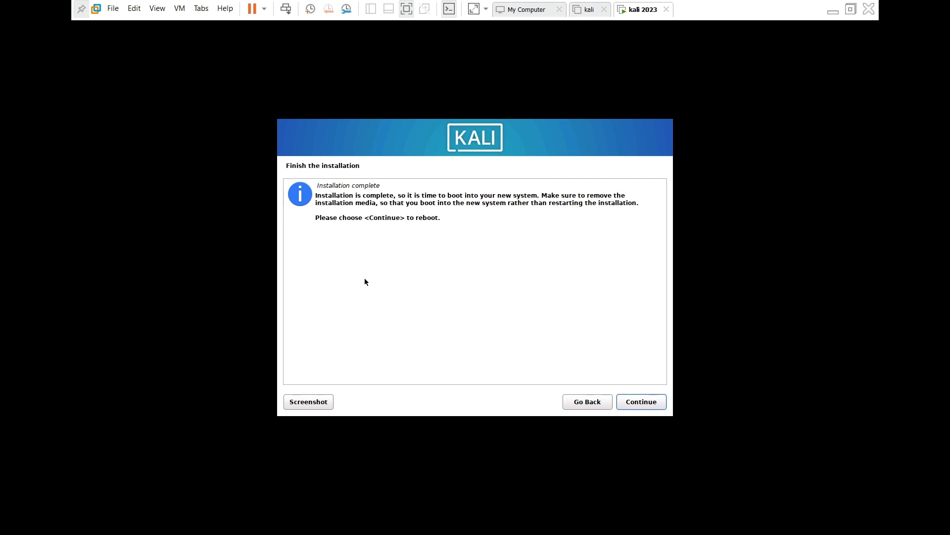
Continue from Installation complete to reboot into the new Kali system
click(641, 401)
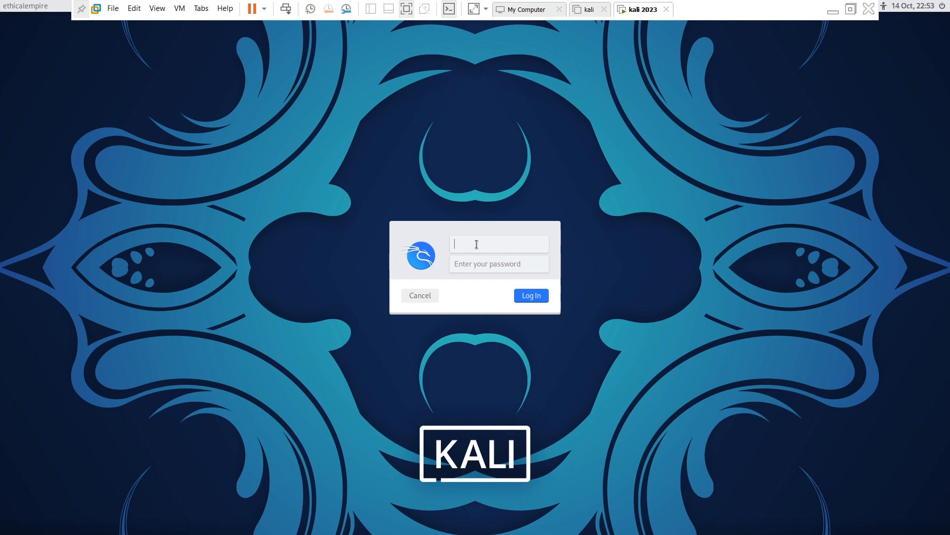
Log in at the Kali login screen with the new user's username and password
text(ethicalempire)
key(Tab)
key(Return)
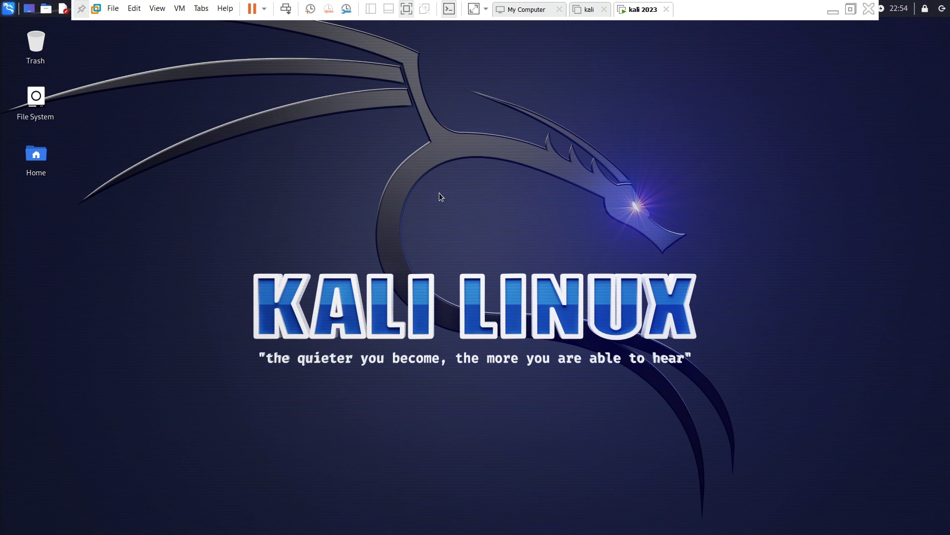
drag(164, 175, 796, 420)
Open a terminal with Ctrl+Alt+T, maximize it, enlarge its font, close it, and exit full screen
key(ctrl+alt+t)
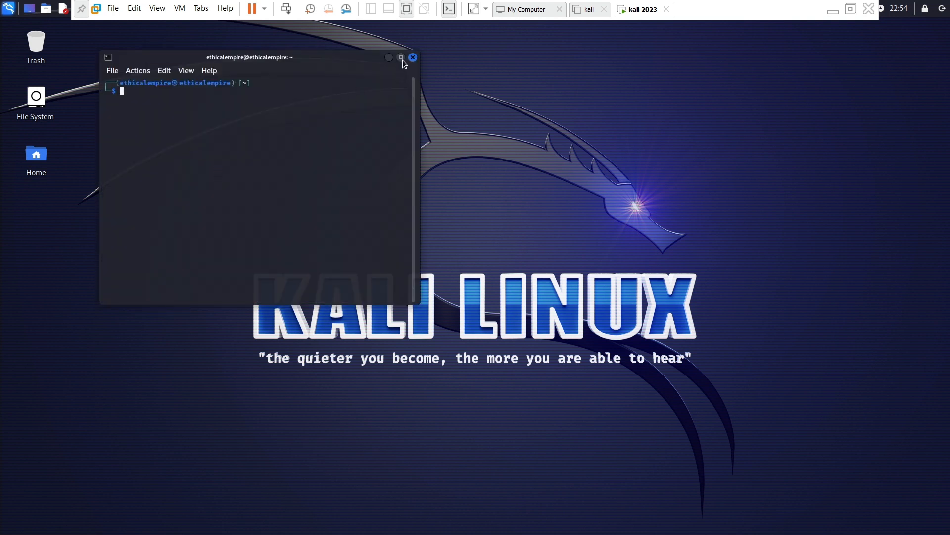
click(402, 58)
drag(133, 51, 21, 57)
click(44, 62)
key(ctrl+plus)
key(ctrl+plus)
key(ctrl+plus)
key(ctrl+plus)
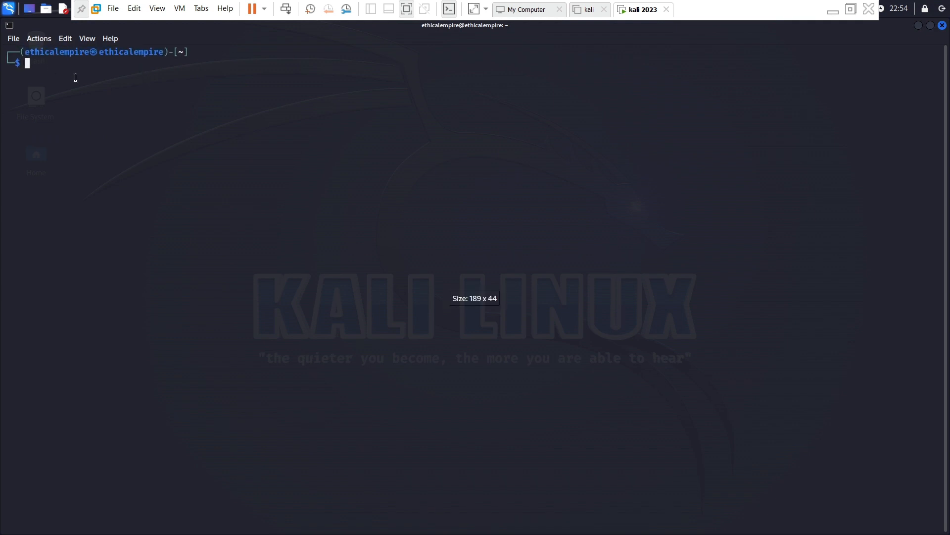
drag(200, 52, 28, 53)
click(331, 117)
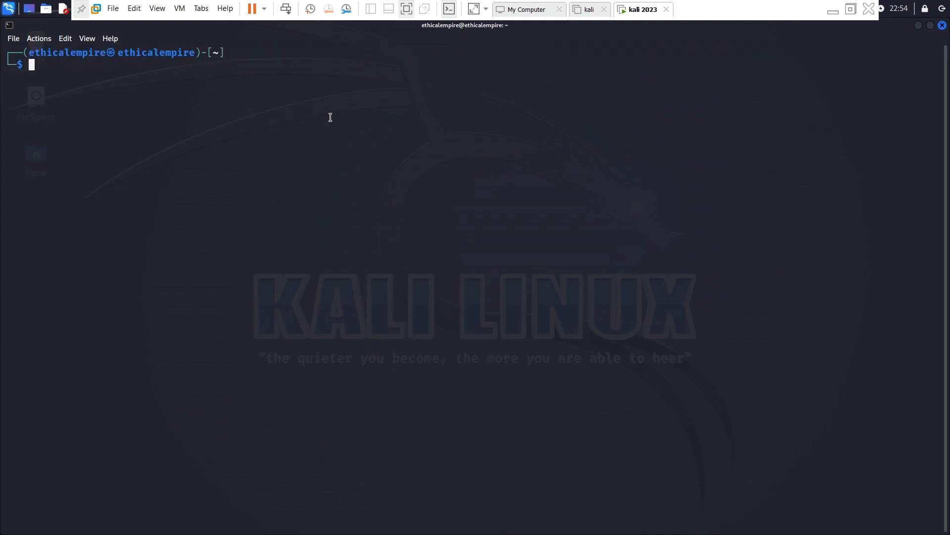
click(942, 26)
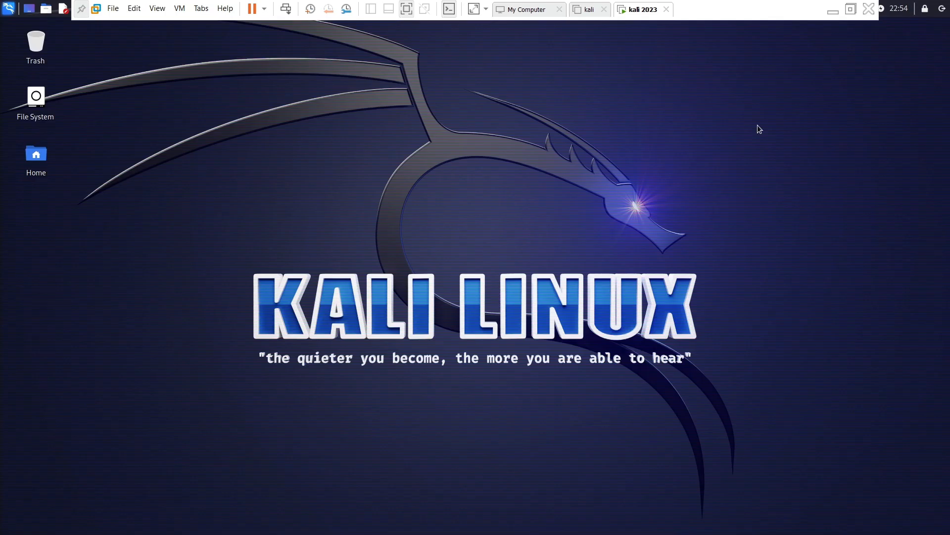
click(406, 10)
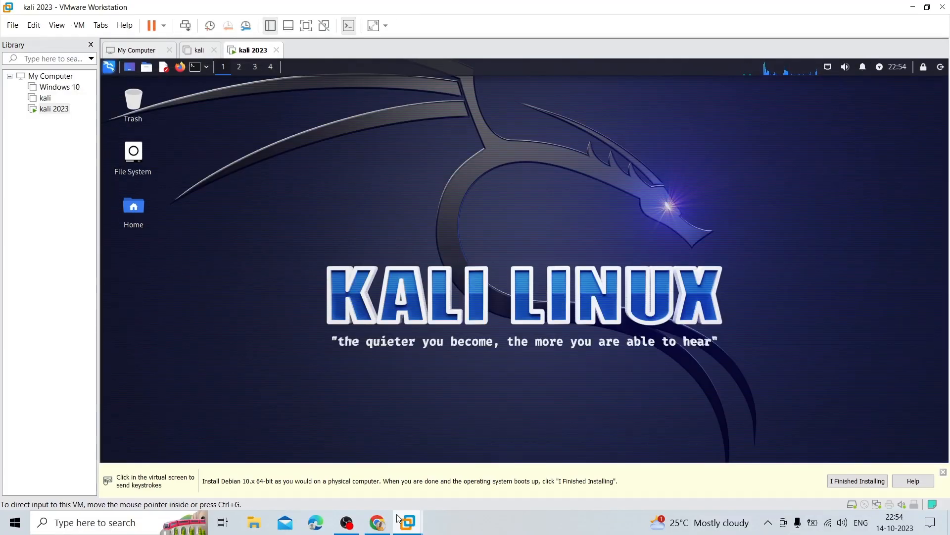
Bring Chrome forward, switch to the Ethical Empire tab, and open More Blogs
click(378, 523)
key(ctrl+shift+Tab)
scroll(379, 311, down, 5)
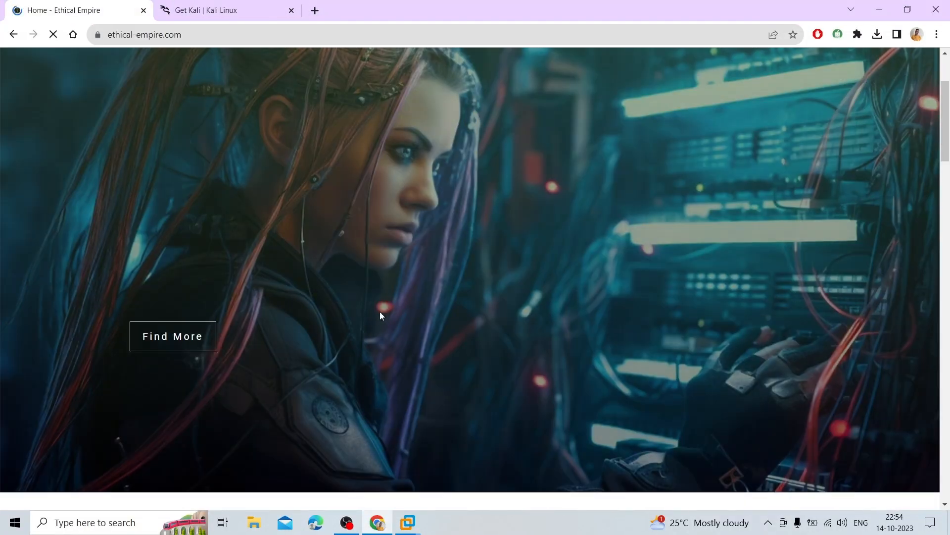
scroll(385, 349, down, 2)
scroll(380, 326, up, 4)
scroll(381, 325, down, 4)
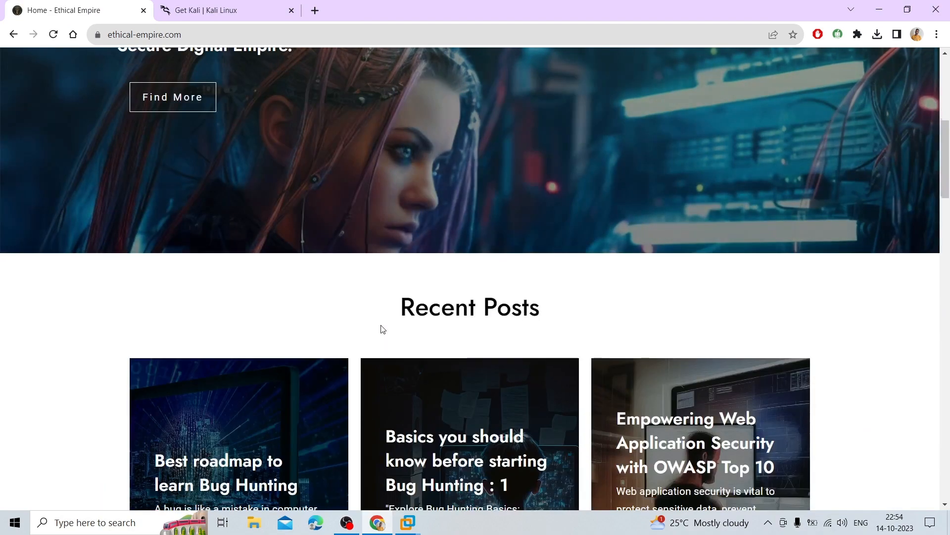
scroll(396, 297, down, 5)
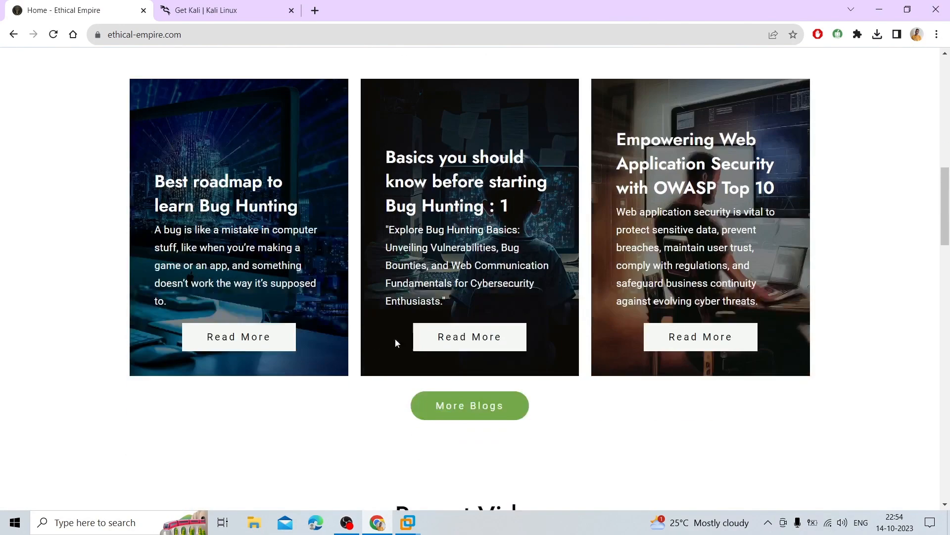
scroll(396, 347, down, 1)
click(460, 377)
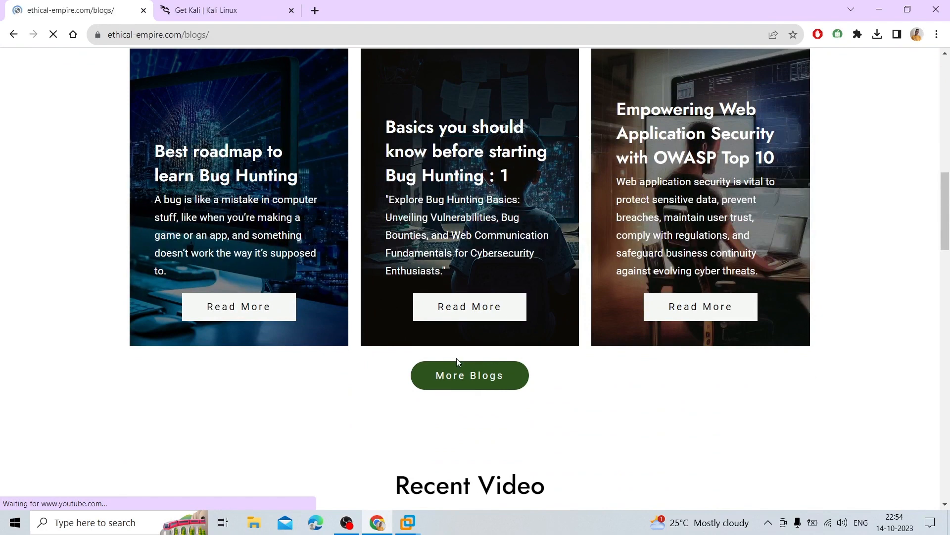
Advance the Featured Blogs carousel to see more posts
scroll(374, 288, down, 6)
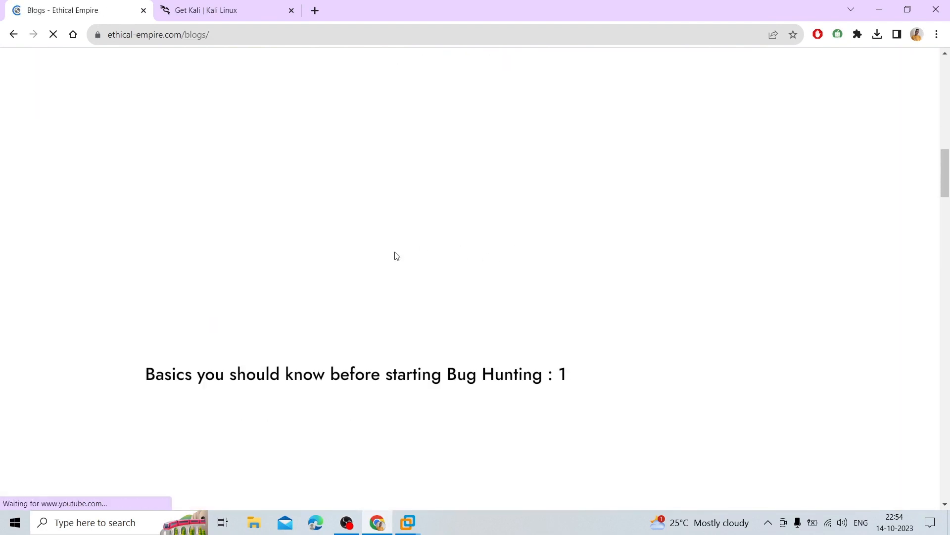
scroll(475, 271, up, 3)
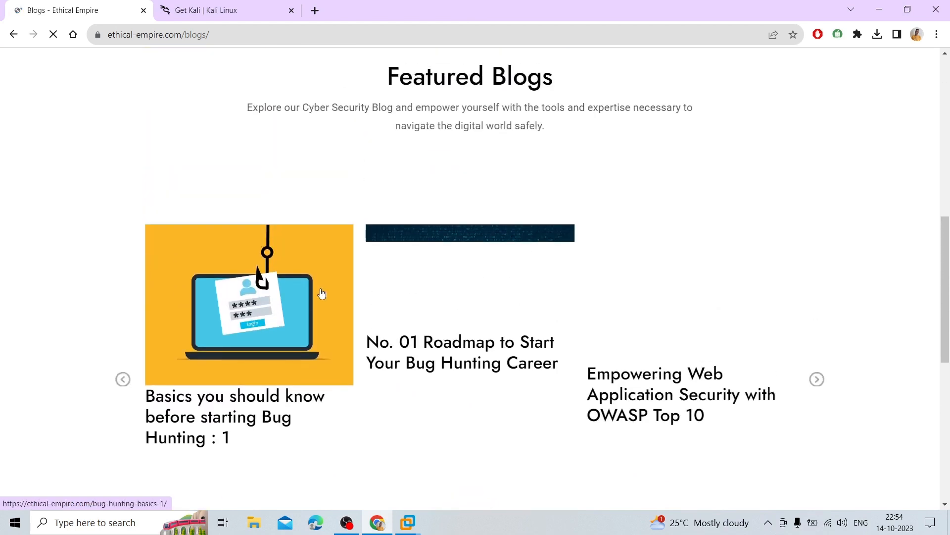
scroll(323, 295, down, 1)
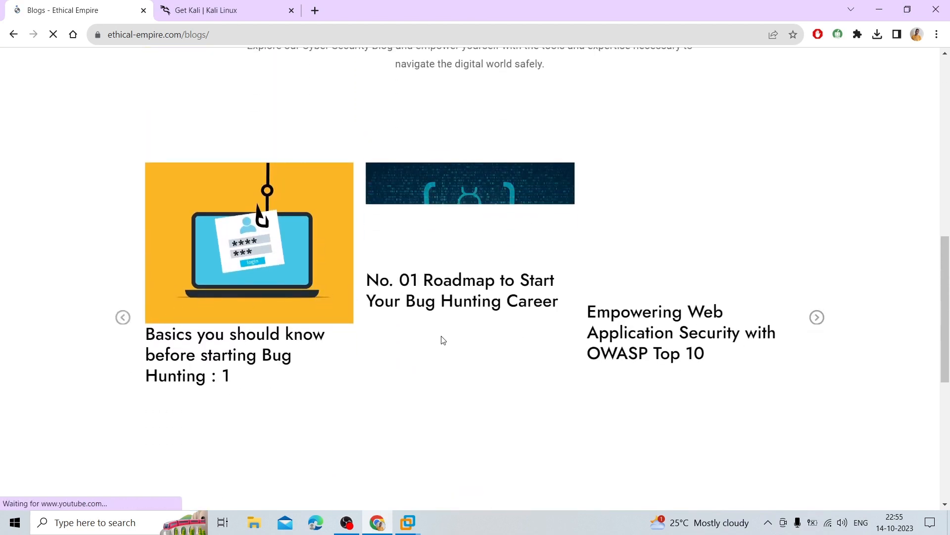
click(817, 317)
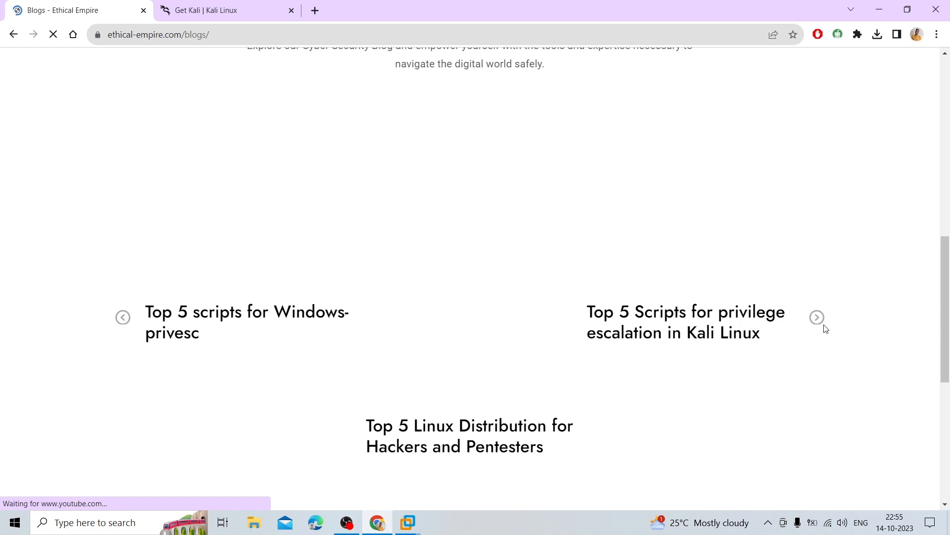
Go to the site's VIDEOS page and browse its tutorial listings
scroll(247, 253, up, 5)
scroll(367, 260, up, 10)
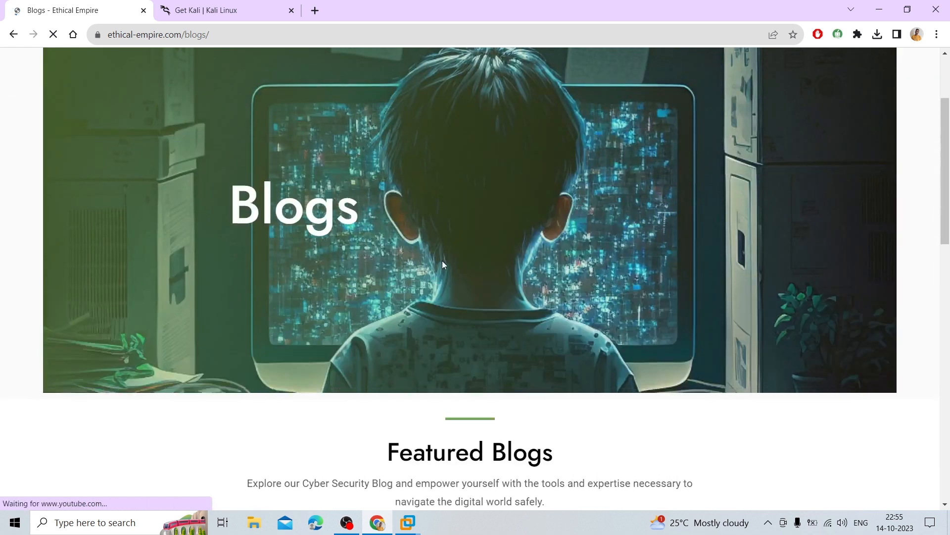
click(821, 79)
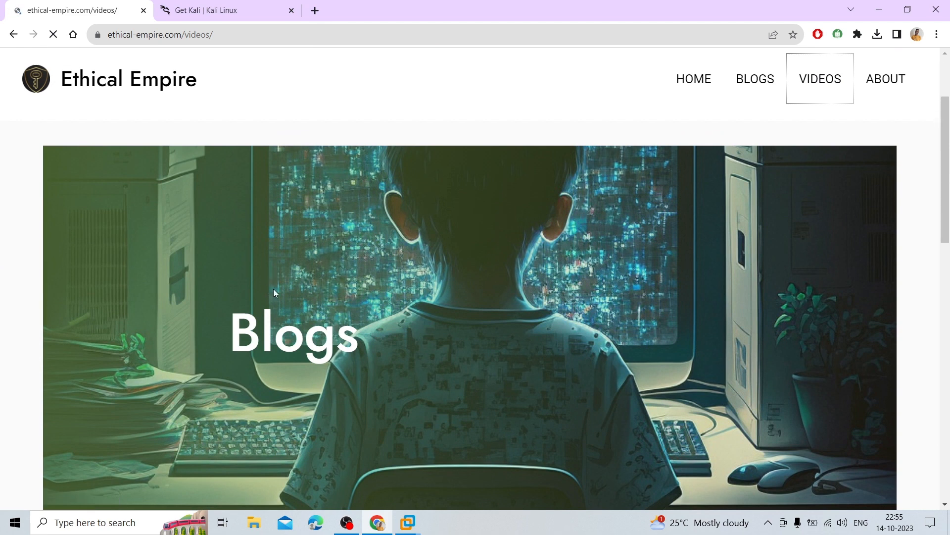
scroll(386, 287, down, 7)
scroll(418, 289, down, 15)
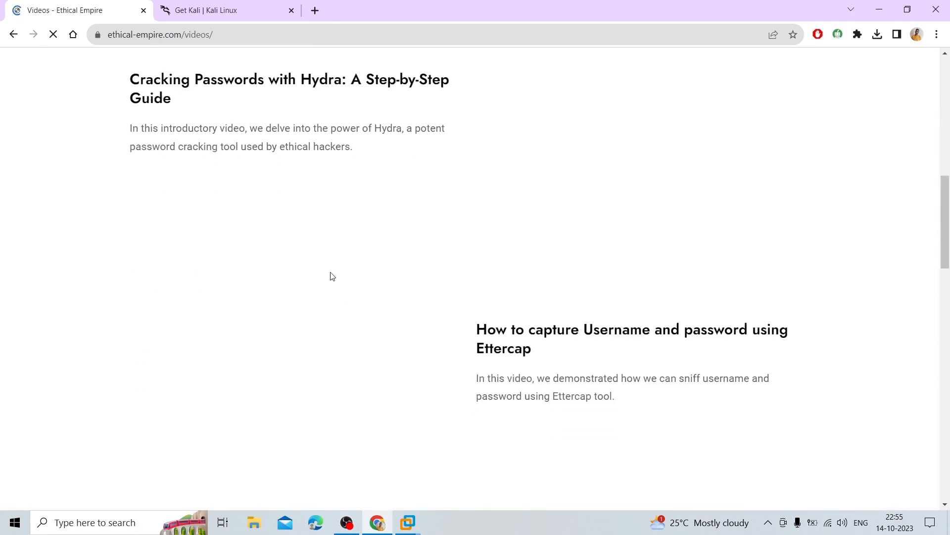
scroll(542, 325, up, 20)
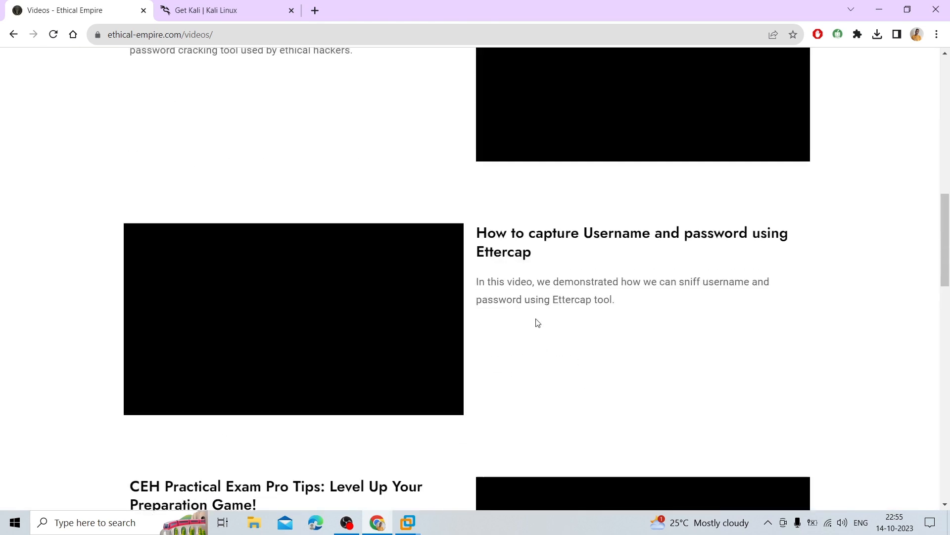